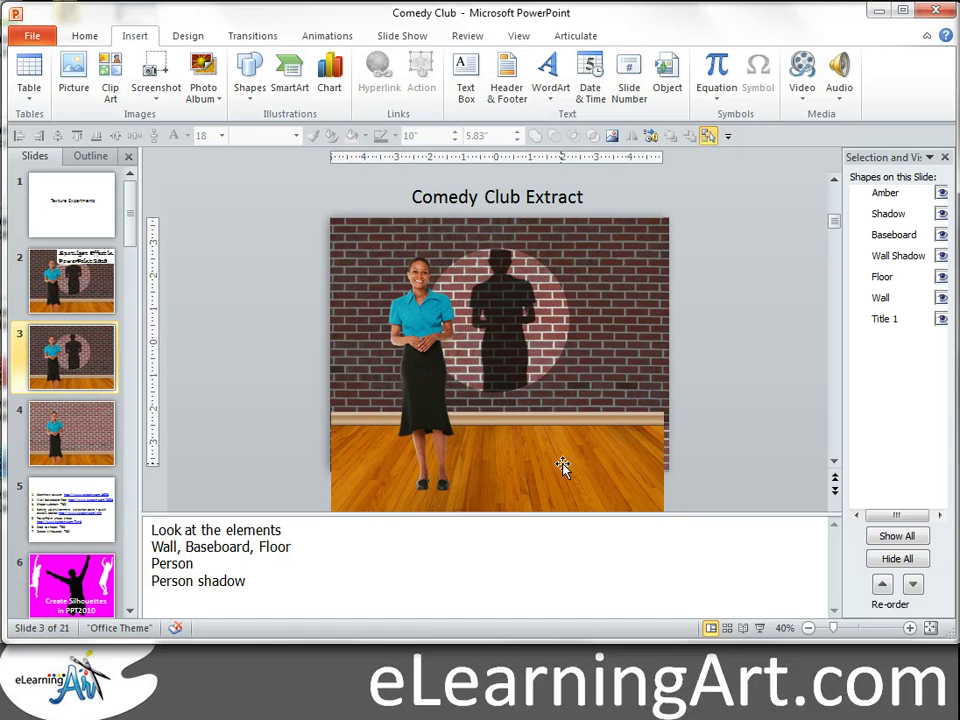
Inspect slide 3's Floor, Baseboard, Wall Shadow, person and Shadow layers, then go to slide 4
{"action": "left_click", "coordinate": [540, 486]}
{"action": "left_click", "coordinate": [551, 414]}
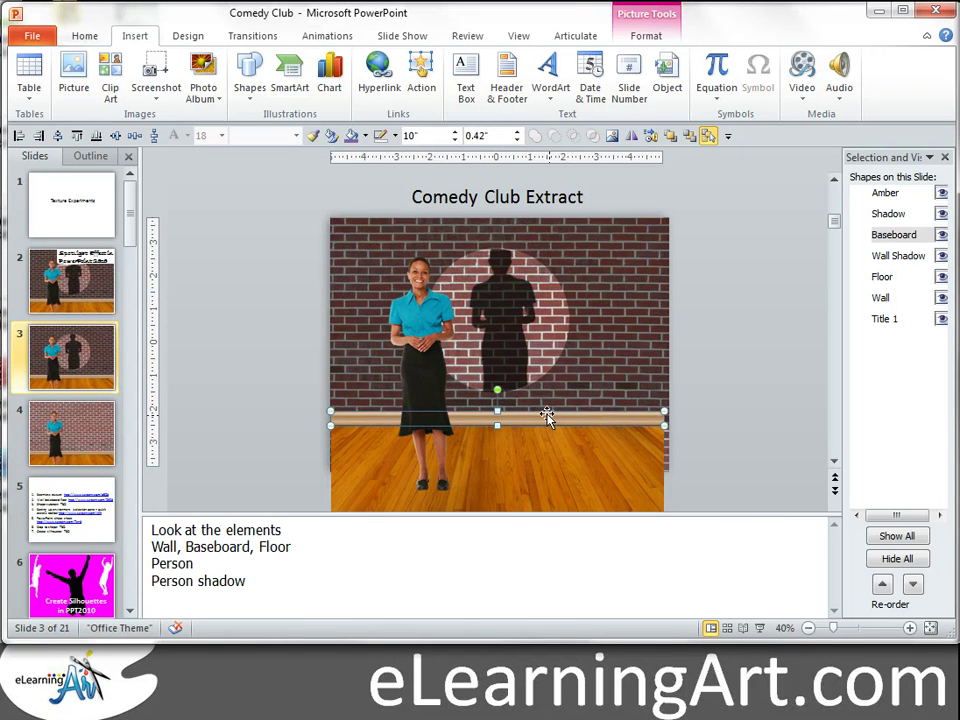
{"action": "left_click", "coordinate": [363, 486]}
{"action": "left_click", "coordinate": [345, 416]}
{"action": "left_click", "coordinate": [641, 283]}
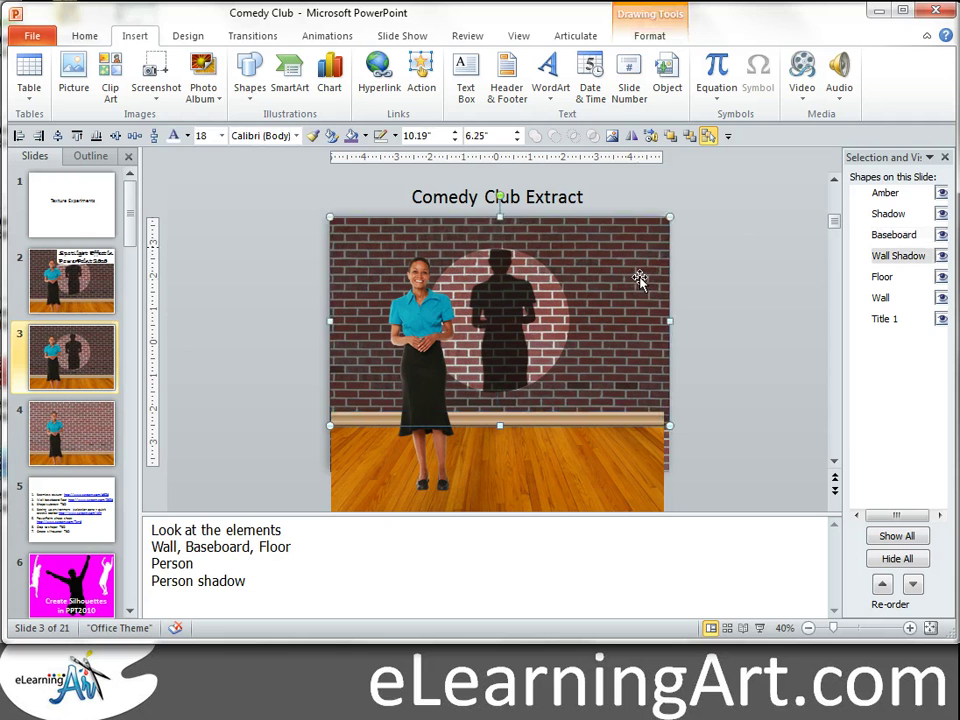
{"action": "left_click", "coordinate": [470, 310]}
{"action": "left_click", "coordinate": [492, 305]}
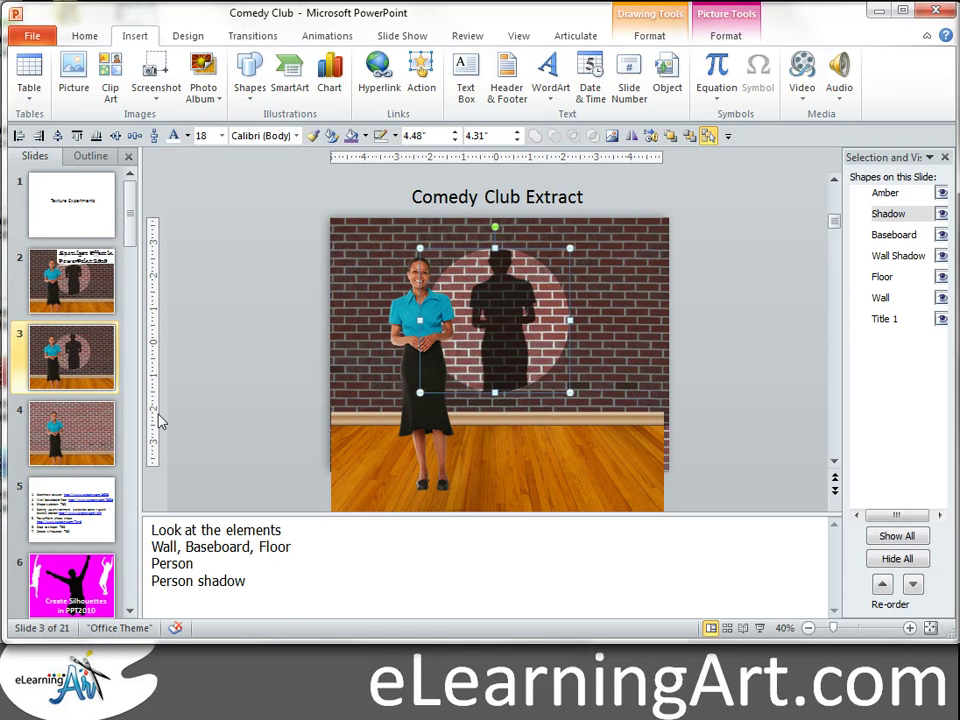
{"action": "left_click", "coordinate": [75, 428]}
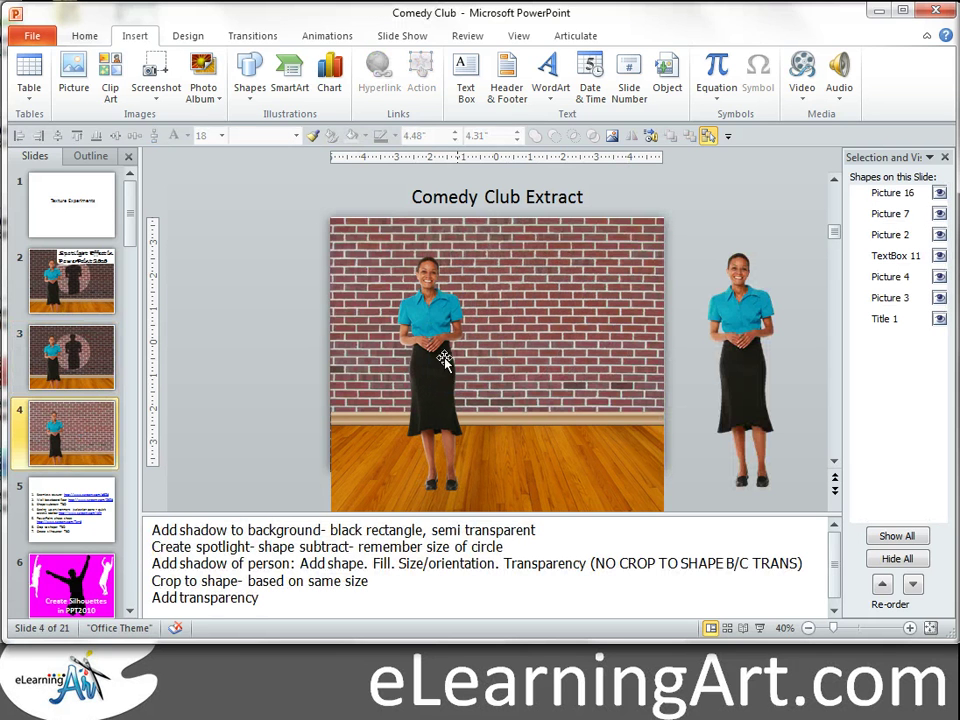
{"action": "left_click", "coordinate": [611, 480]}
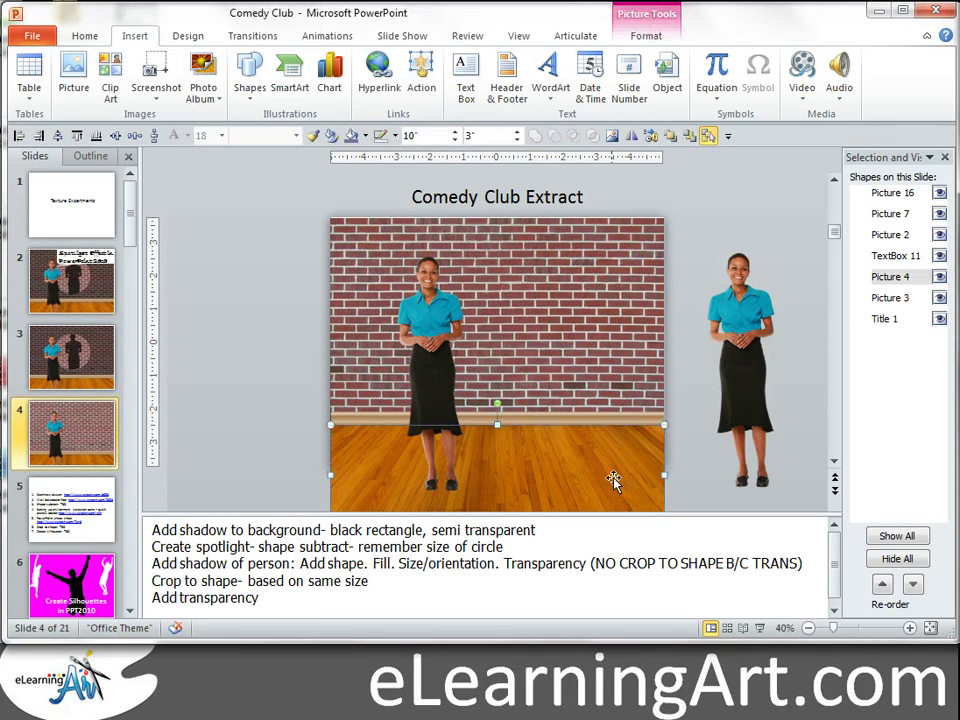
{"action": "left_click", "coordinate": [581, 422]}
{"action": "left_click", "coordinate": [566, 332]}
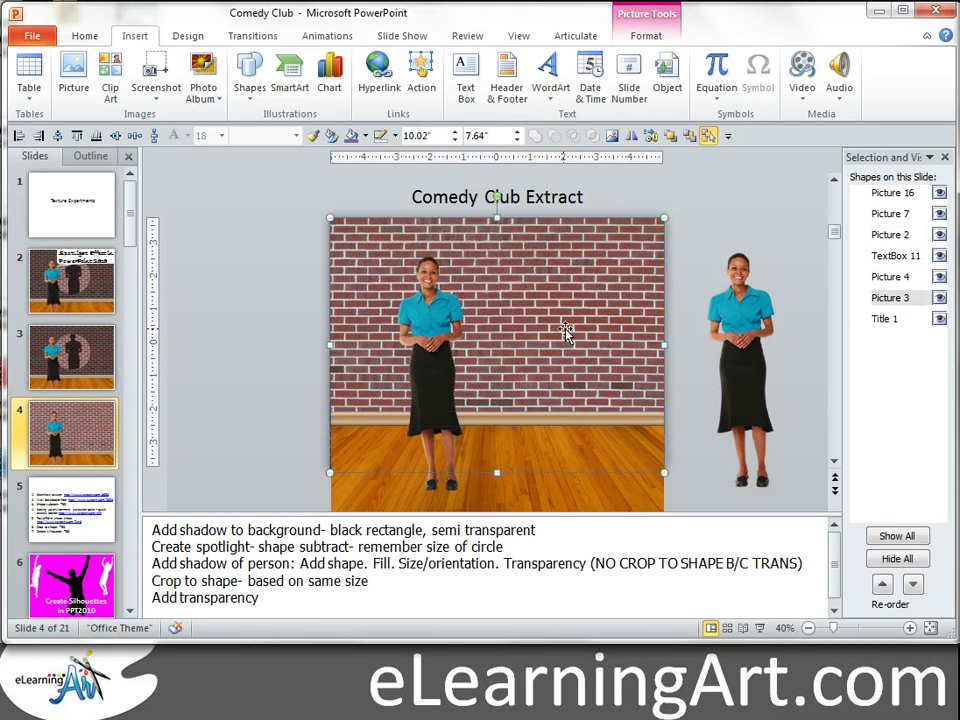
{"action": "left_click", "coordinate": [432, 311]}
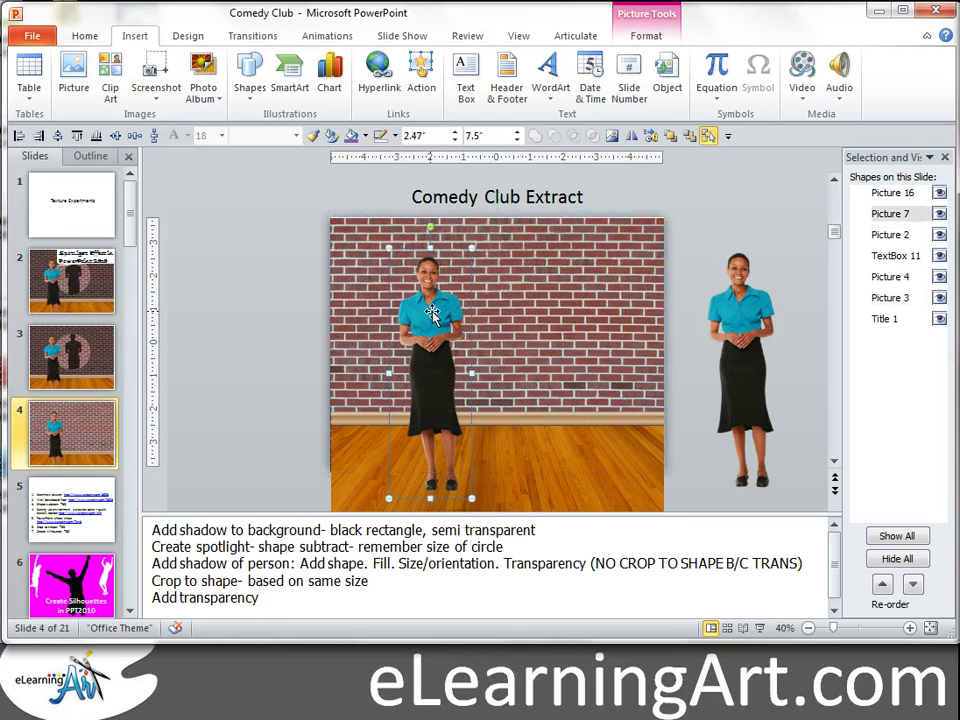
{"action": "left_click", "coordinate": [277, 311]}
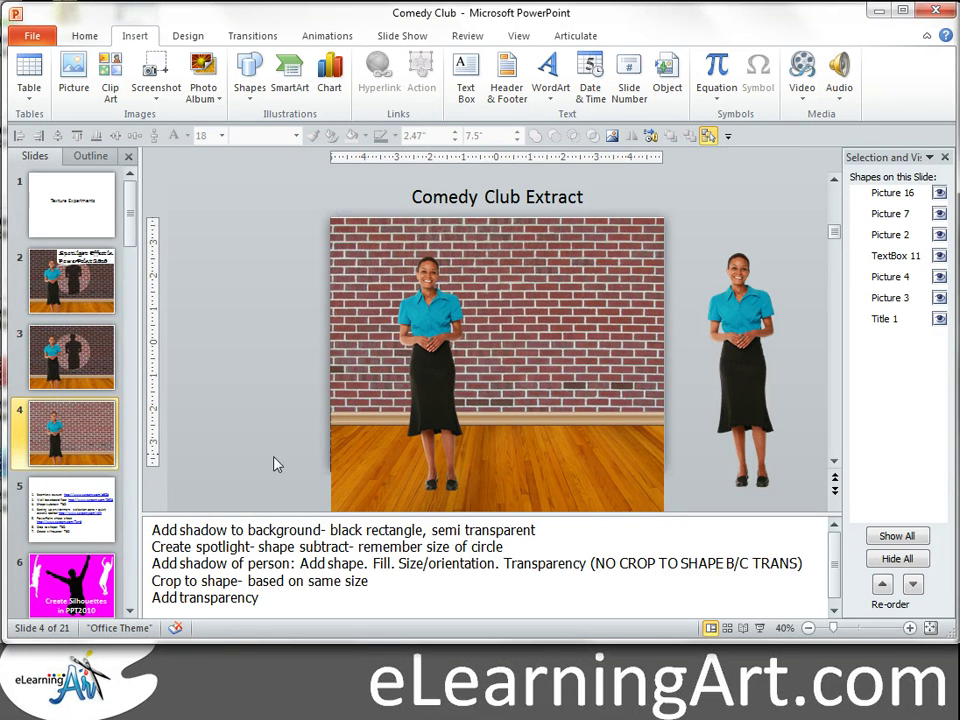
Draw a rectangle covering the brick wall
{"action": "left_click", "coordinate": [256, 107]}
{"action": "left_click", "coordinate": [242, 133]}
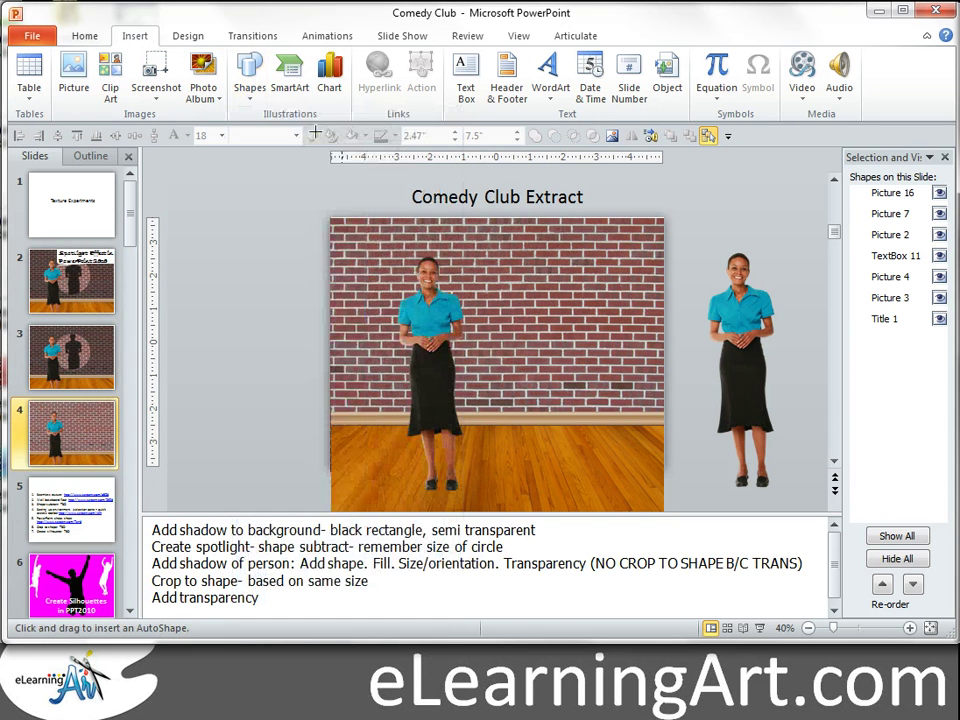
{"action": "mouse_move", "coordinate": [333, 217]}
{"action": "left_mouse_down"}
{"action": "mouse_move", "coordinate": [664, 415]}
{"action": "mouse_move", "coordinate": [669, 403]}
{"action": "mouse_move", "coordinate": [665, 412]}
{"action": "left_mouse_up"}
Give the rectangle a black fill, no outline and 50% transparency
{"action": "right_click", "coordinate": [531, 287]}
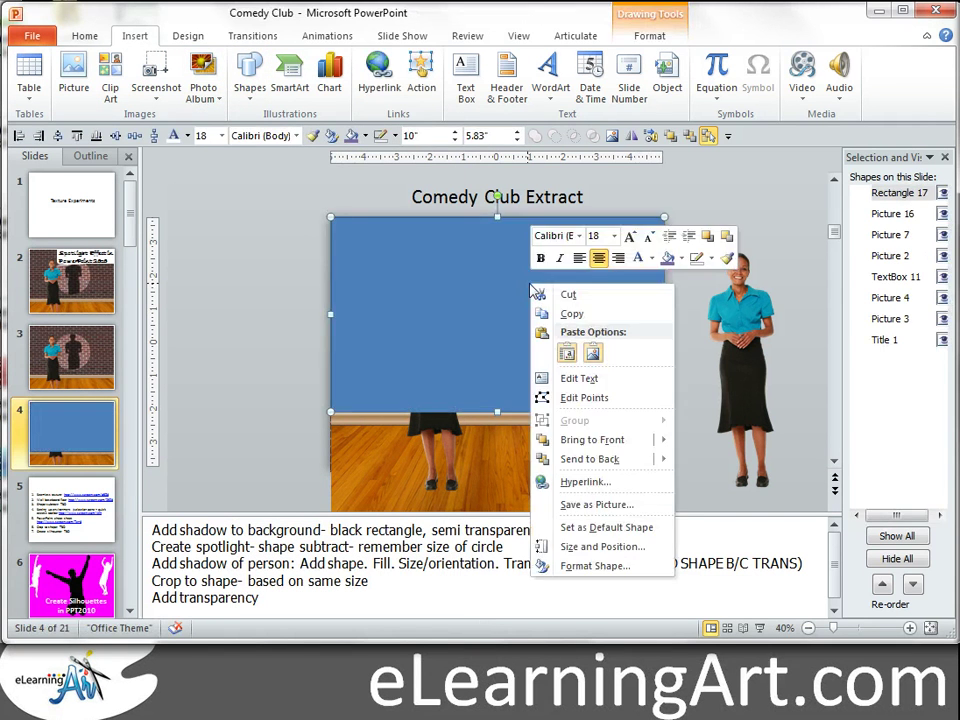
{"action": "left_click", "coordinate": [607, 567]}
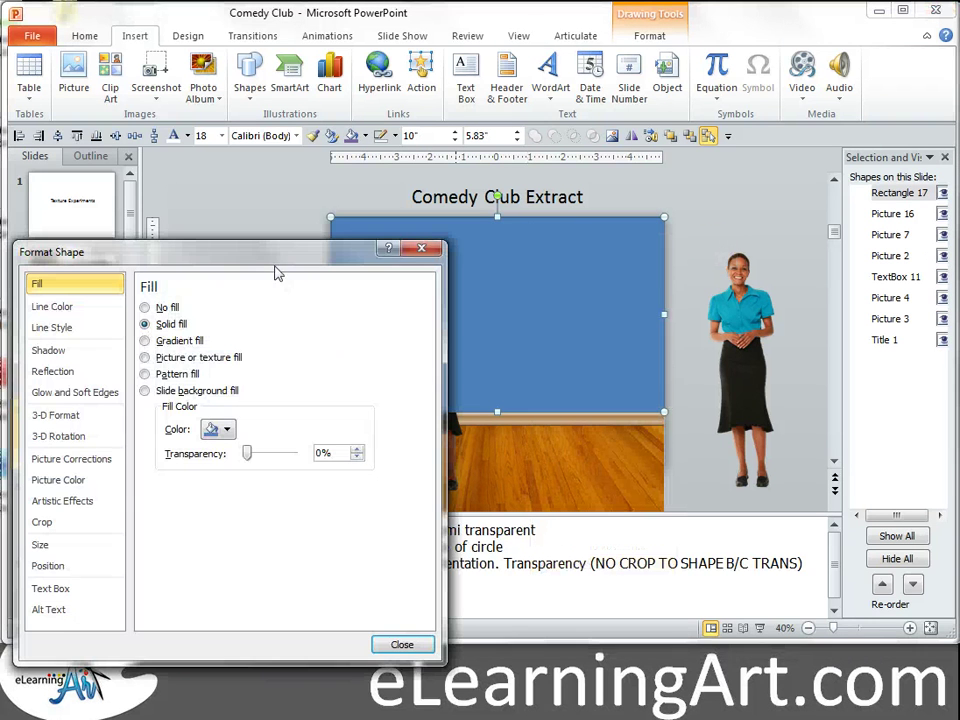
{"action": "left_click_drag", "start_coordinate": [273, 254], "coordinate": [270, 222]}
{"action": "left_click", "coordinate": [222, 387]}
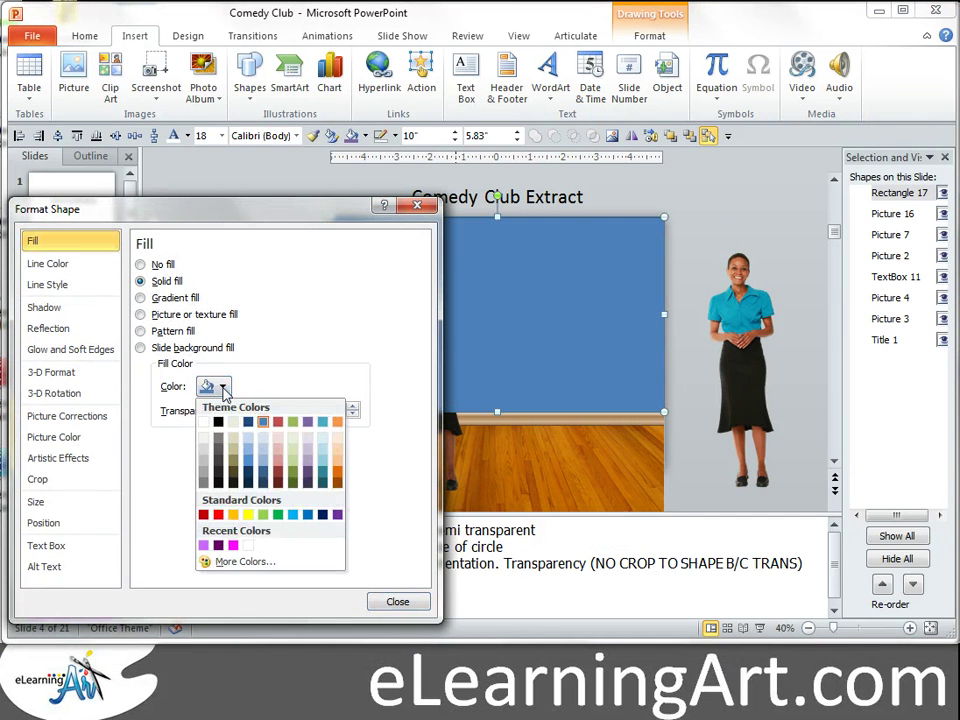
{"action": "left_click", "coordinate": [219, 424]}
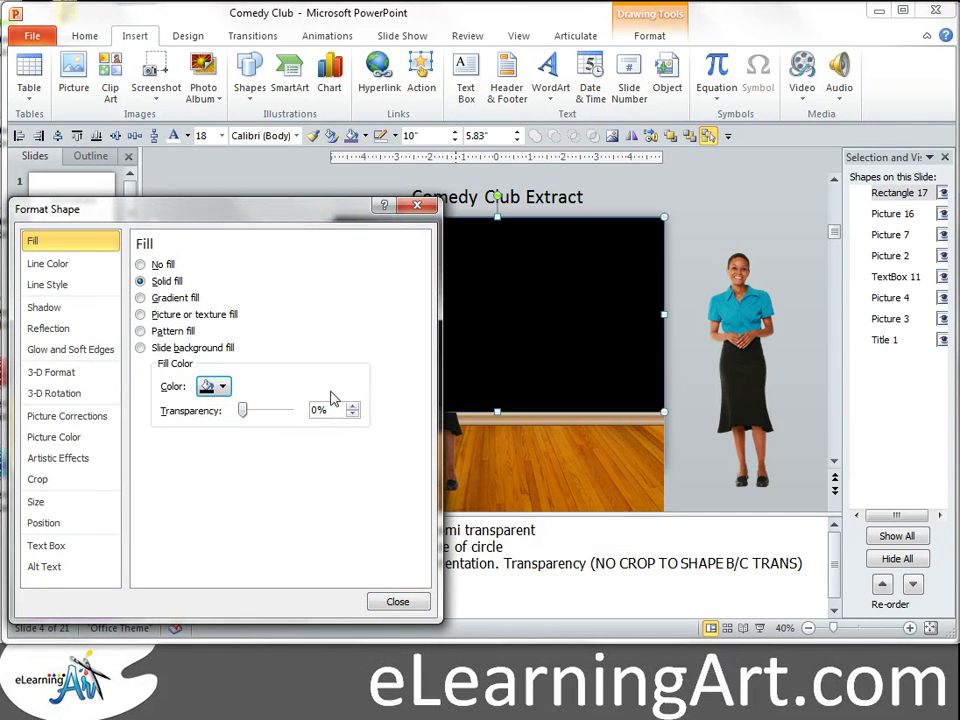
{"action": "left_click", "coordinate": [82, 266]}
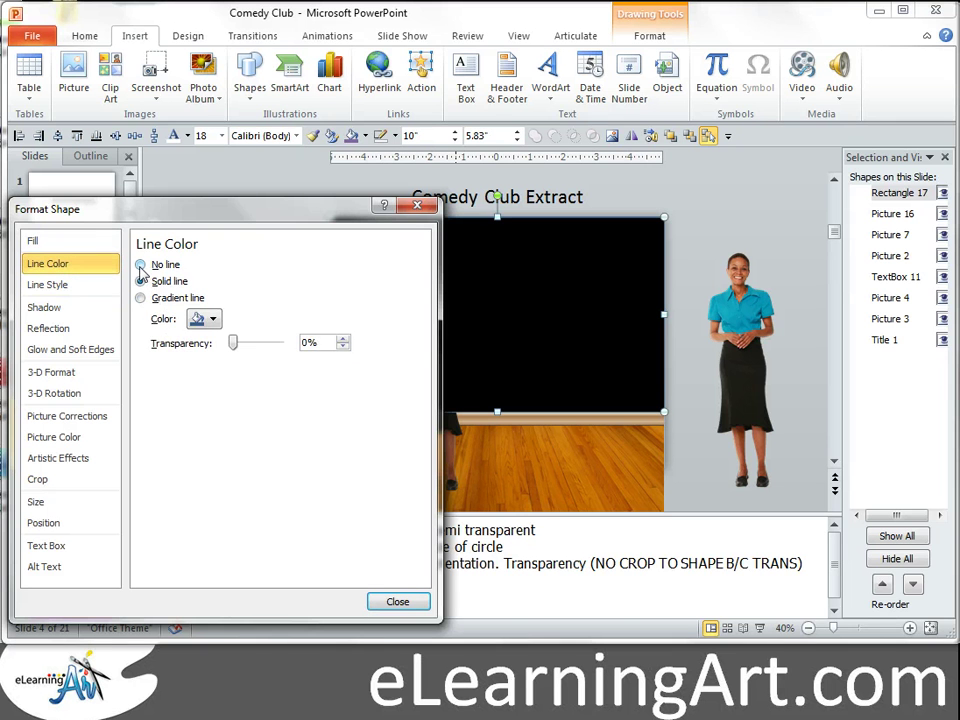
{"action": "left_click", "coordinate": [141, 265]}
{"action": "left_click", "coordinate": [52, 246]}
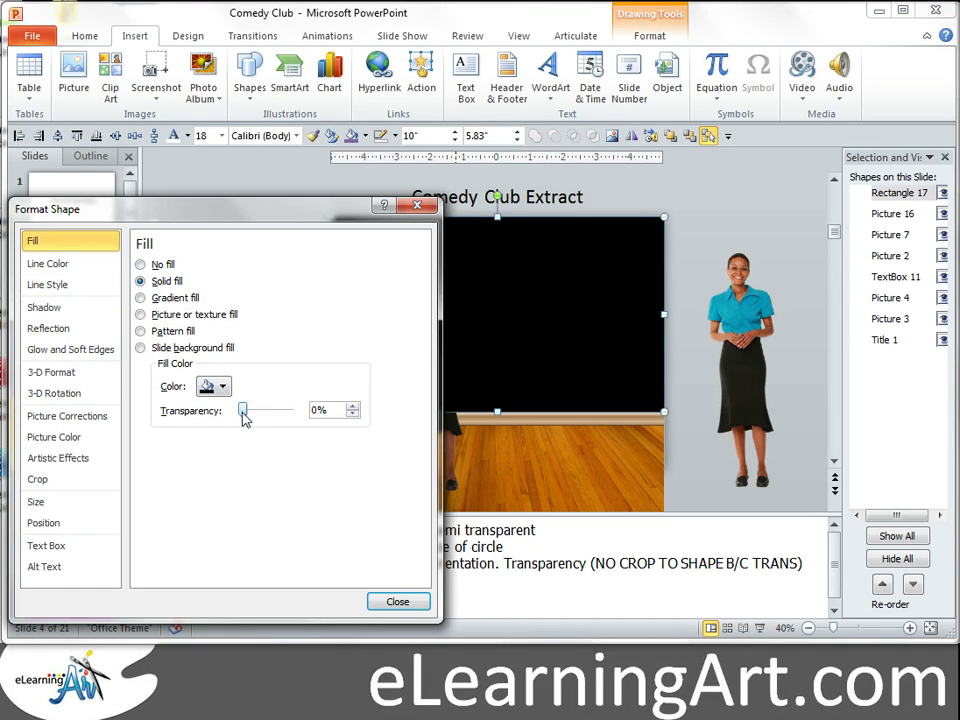
{"action": "left_click_drag", "start_coordinate": [244, 418], "coordinate": [267, 420]}
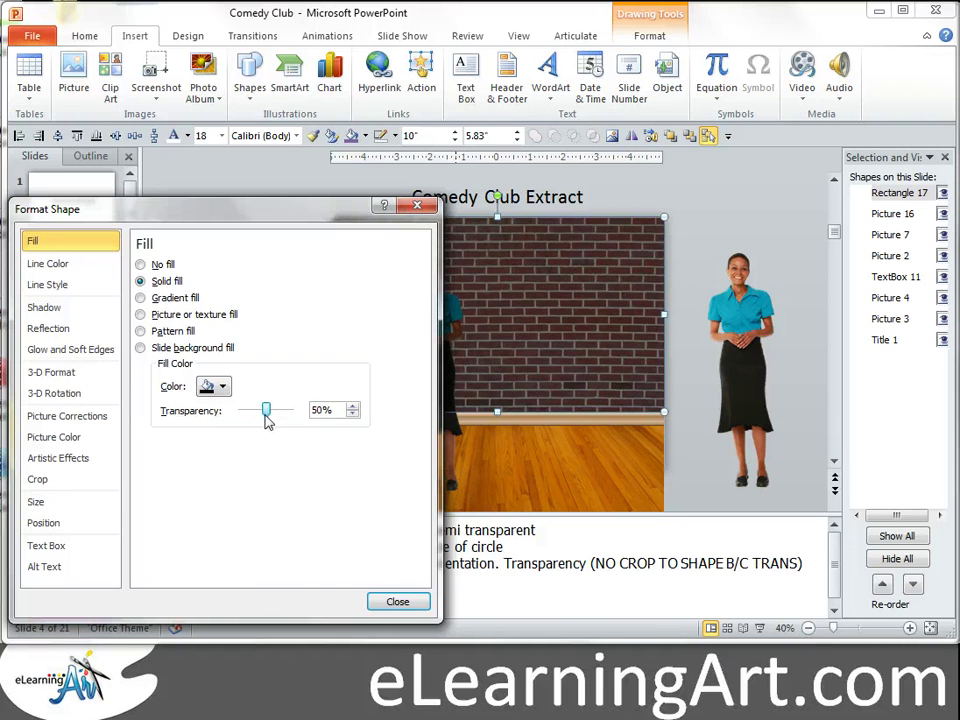
{"action": "left_click", "coordinate": [398, 601]}
Bring the woman picture in front of the dark overlay
{"action": "left_click", "coordinate": [420, 443]}
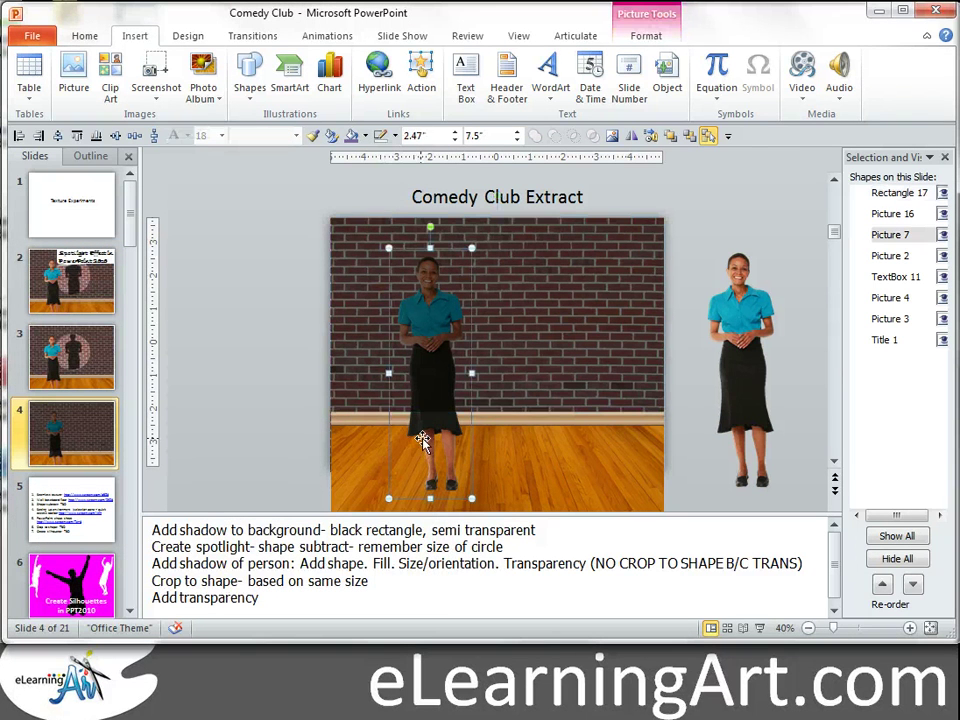
{"action": "right_click", "coordinate": [424, 441]}
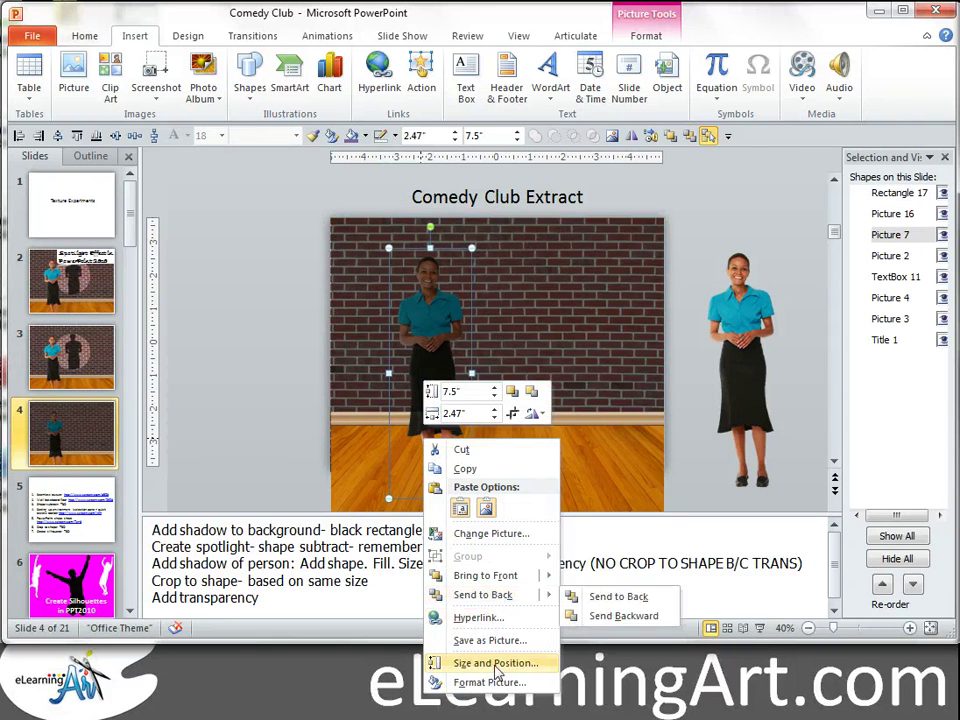
{"action": "mouse_move", "coordinate": [499, 578]}
{"action": "left_click", "coordinate": [568, 575]}
{"action": "left_click", "coordinate": [547, 305]}
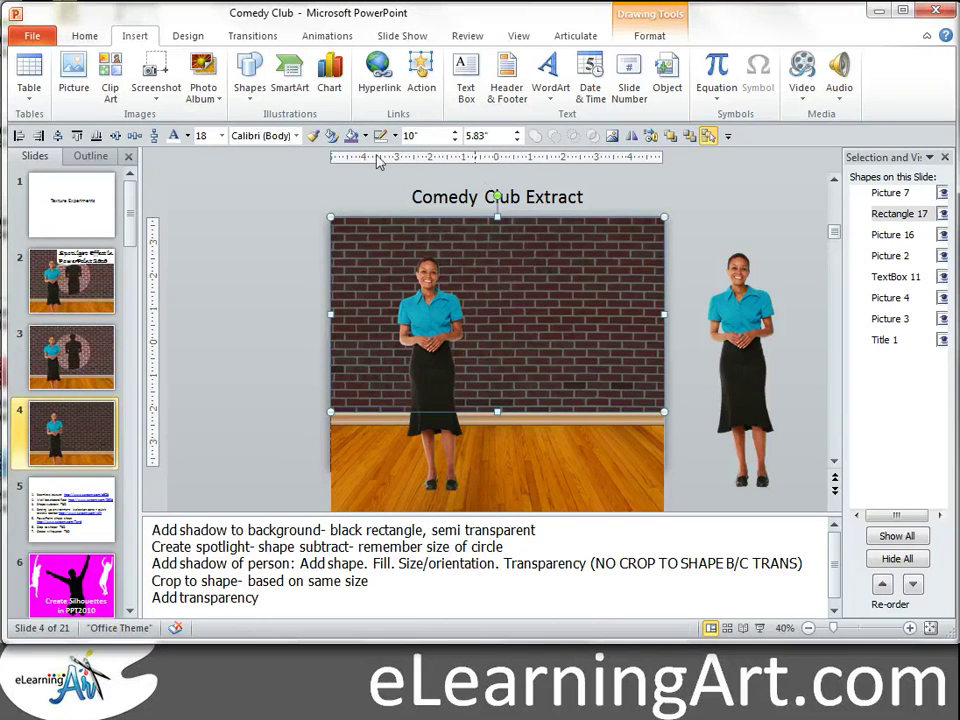
Draw a 4 x 4 inch circle on the wall beside the woman
{"action": "left_click", "coordinate": [251, 100]}
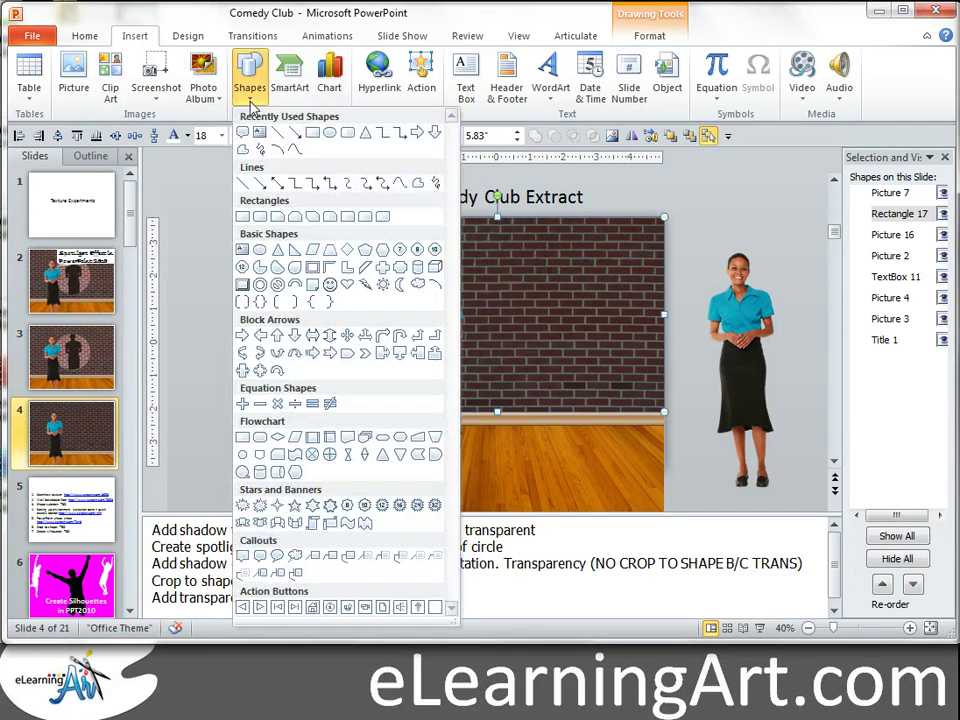
{"action": "left_click", "coordinate": [328, 134]}
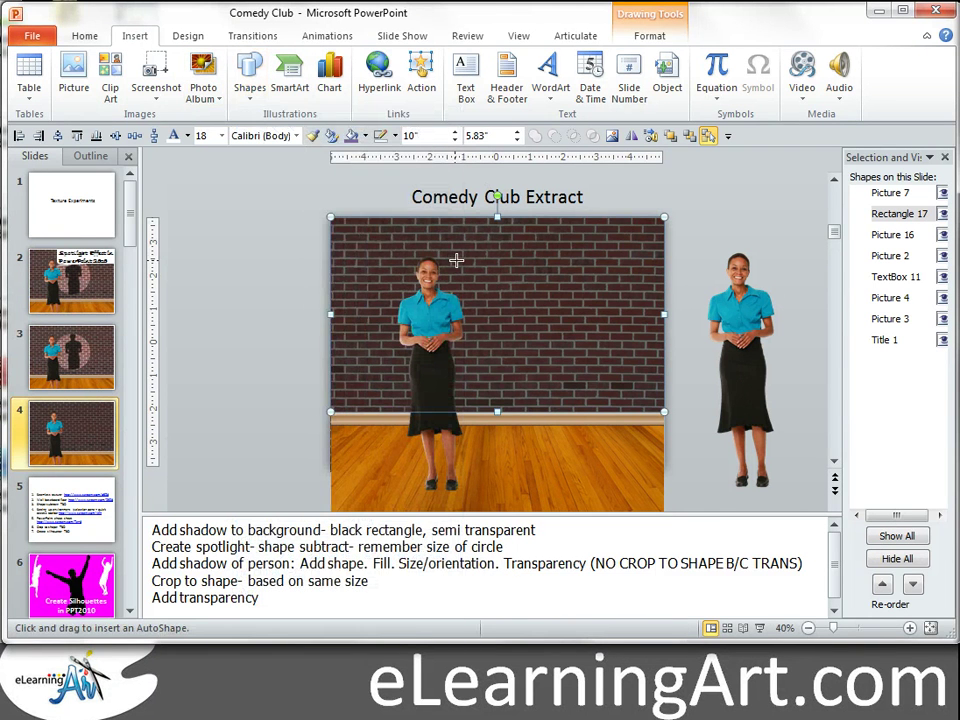
{"action": "left_click_drag", "start_coordinate": [455, 260], "coordinate": [580, 366]}
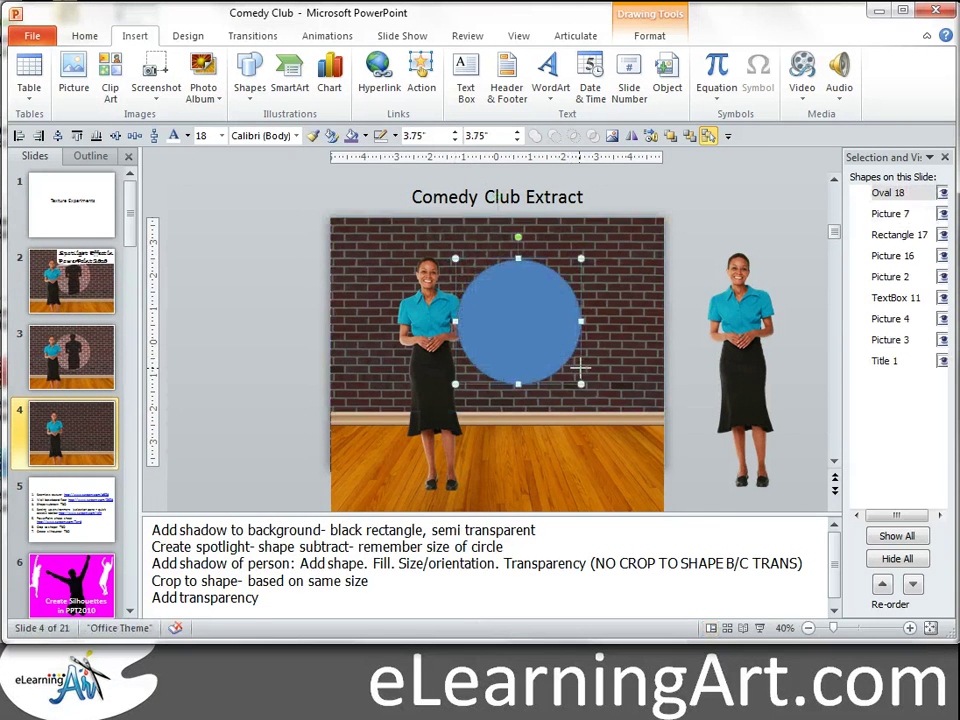
{"action": "left_click", "coordinate": [455, 132]}
{"action": "left_click", "coordinate": [455, 132]}
{"action": "left_click", "coordinate": [455, 133]}
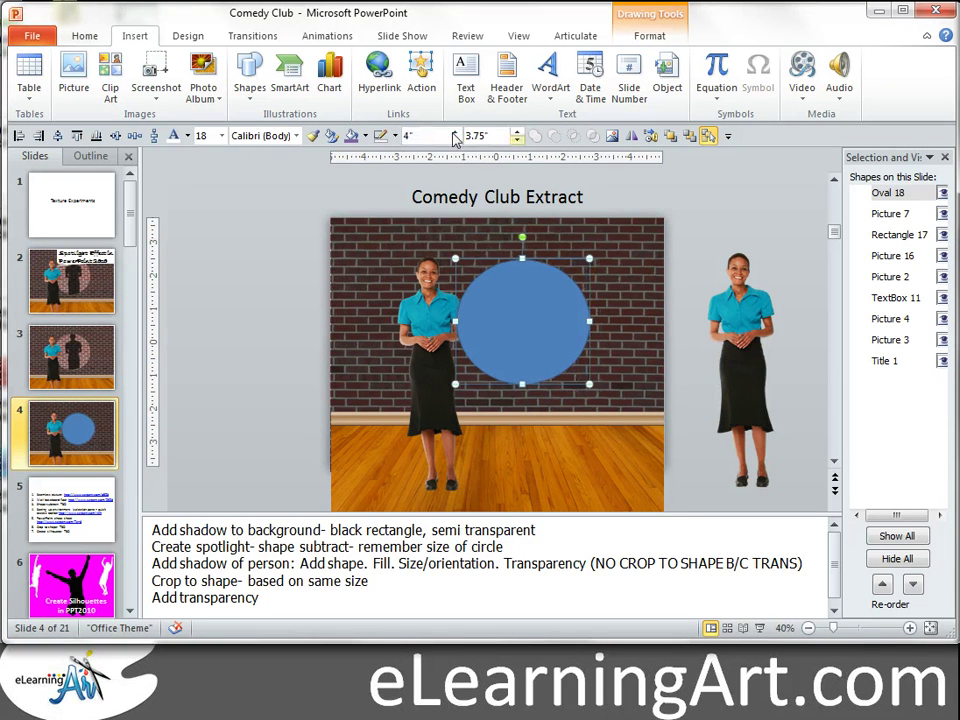
{"action": "left_click", "coordinate": [517, 131]}
{"action": "left_click", "coordinate": [517, 131]}
{"action": "left_click", "coordinate": [517, 131]}
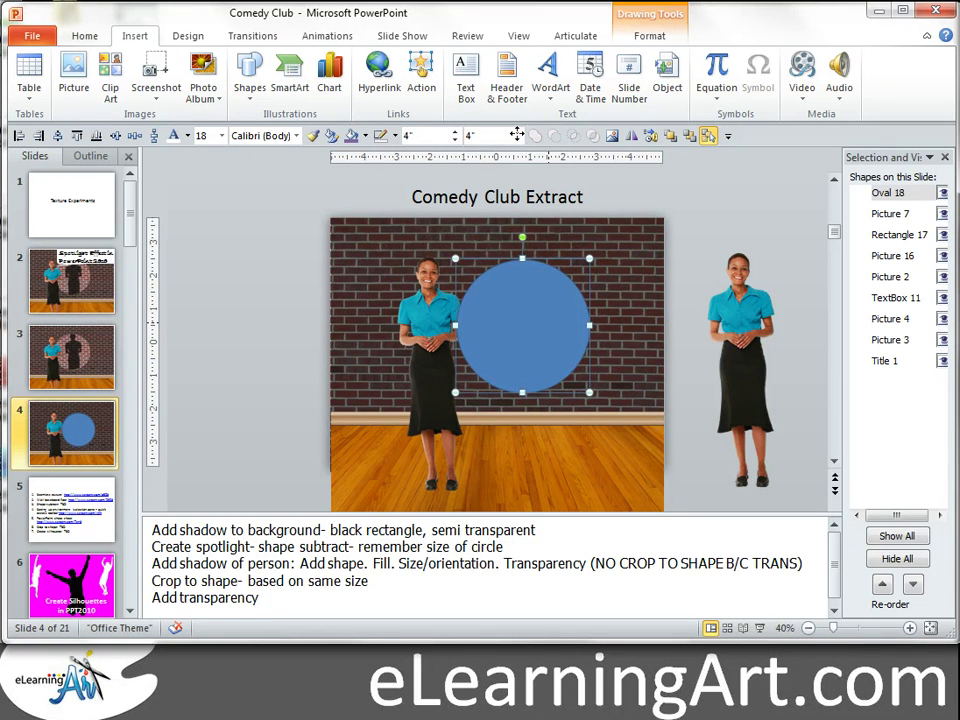
{"action": "left_click_drag", "start_coordinate": [550, 322], "coordinate": [542, 315]}
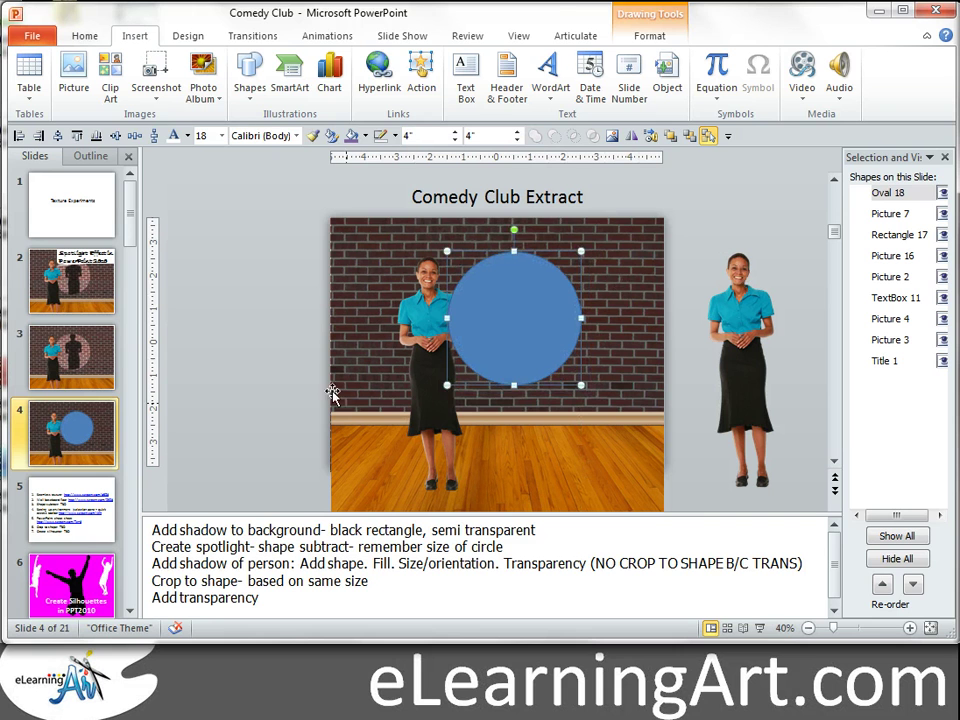
{"action": "left_click", "coordinate": [261, 350]}
Subtract the circle from the dark overlay rectangle to make the spotlight
{"action": "left_click", "coordinate": [616, 256]}
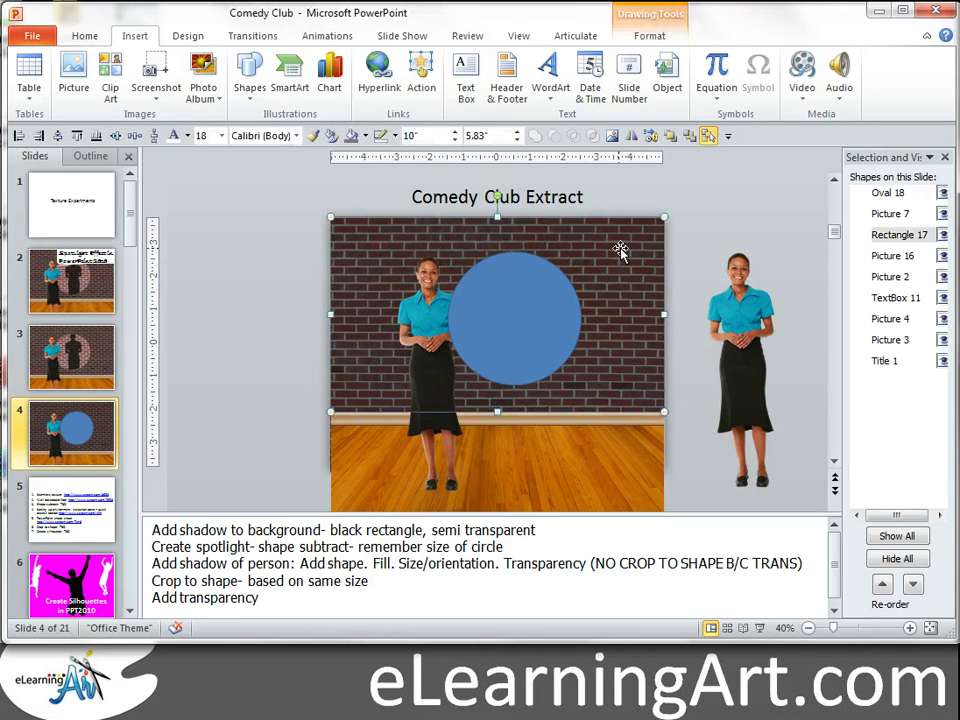
{"action": "left_click", "coordinate": [514, 304], "text": "shift"}
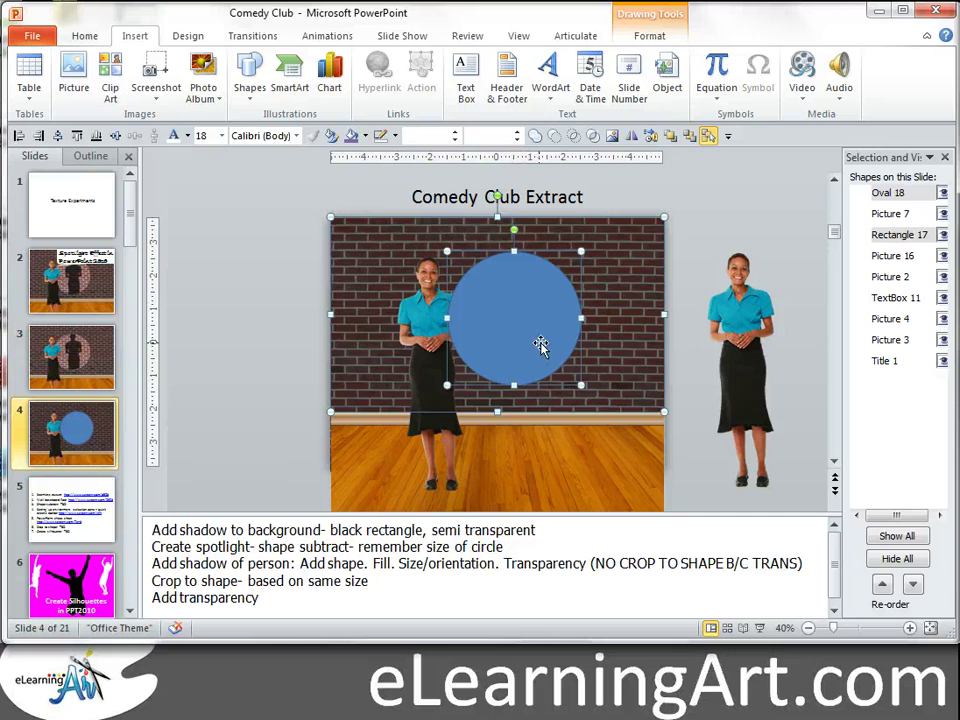
{"action": "left_click", "coordinate": [554, 137]}
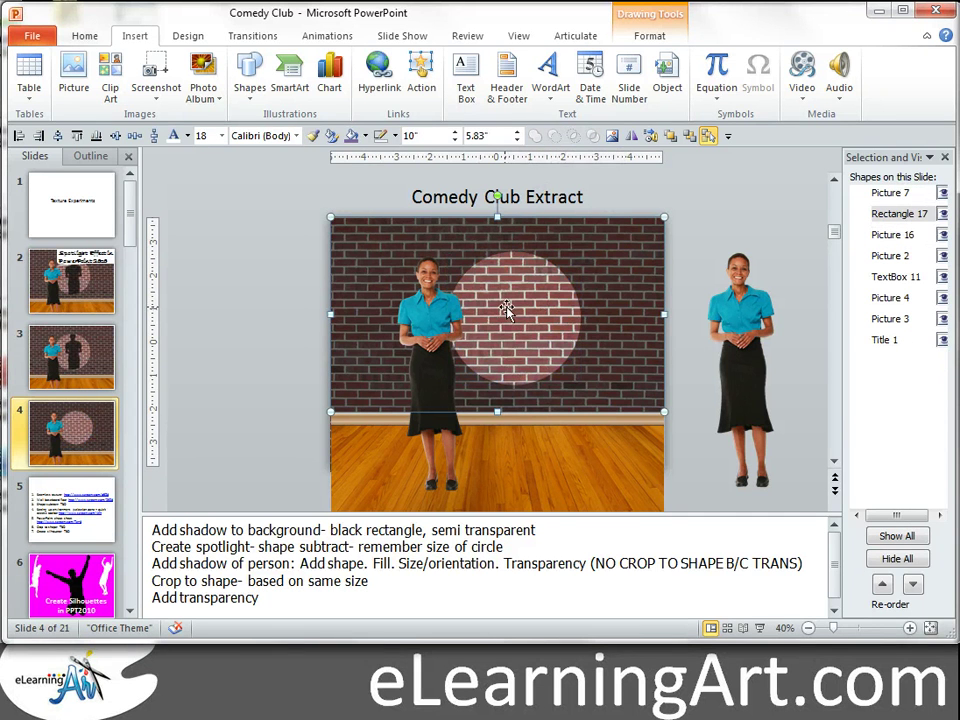
Try the black silhouette inside the spotlight circle, nudged up slightly, and preview it
{"action": "left_click", "coordinate": [407, 397]}
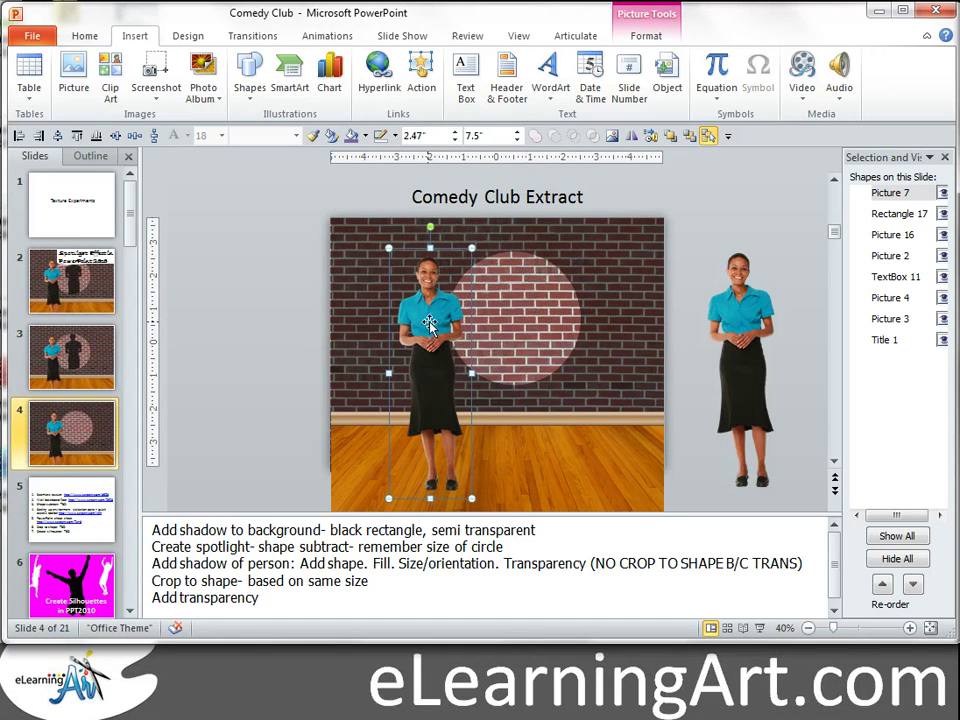
{"action": "left_click", "coordinate": [292, 329]}
{"action": "left_click", "coordinate": [431, 336]}
{"action": "left_click", "coordinate": [298, 346]}
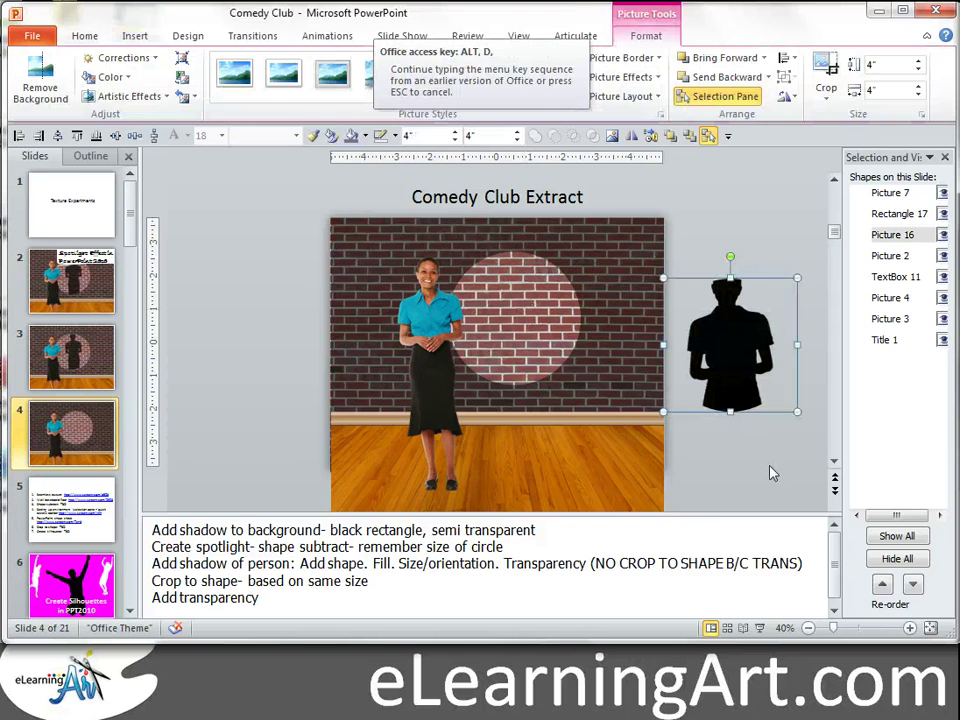
{"action": "left_click_drag", "start_coordinate": [727, 343], "coordinate": [515, 323]}
{"action": "key", "text": "Up"}
{"action": "left_click", "coordinate": [752, 362]}
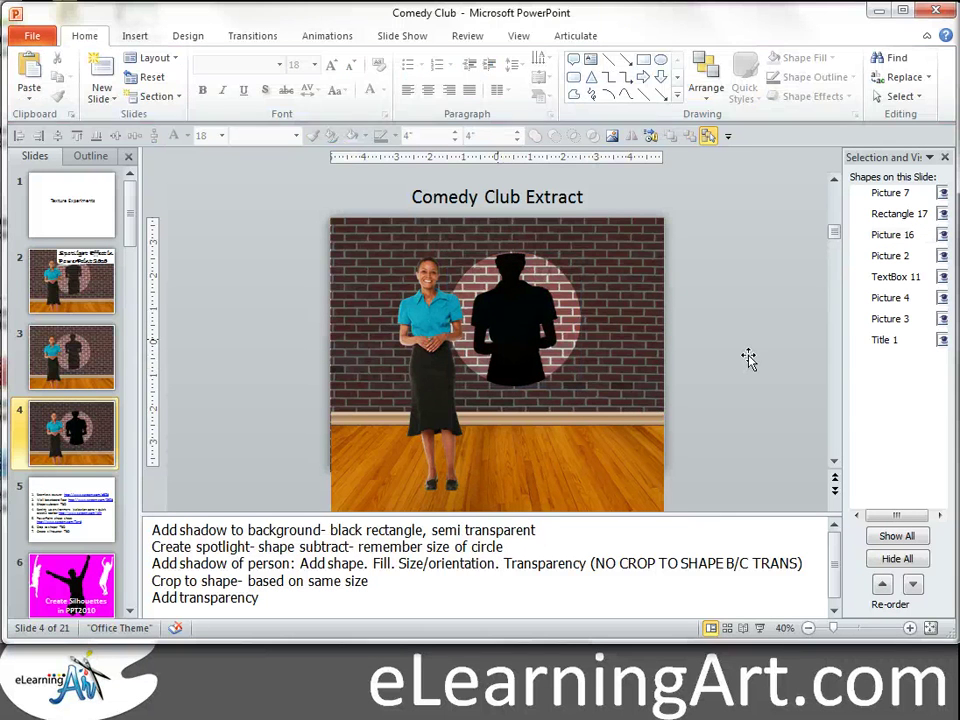
{"action": "left_click", "coordinate": [497, 336]}
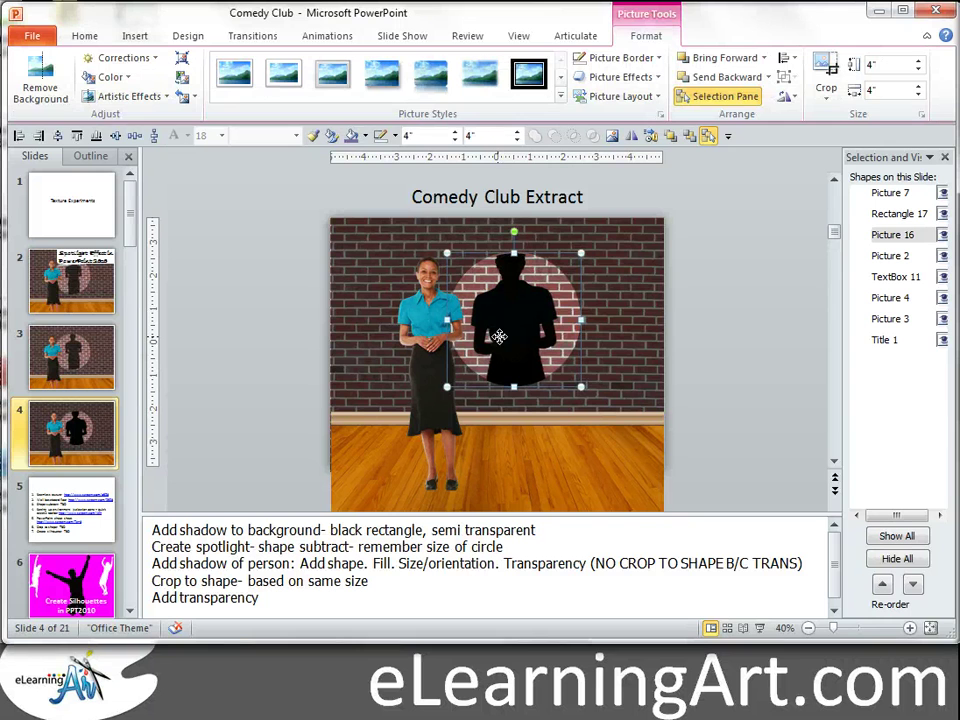
{"action": "left_click", "coordinate": [760, 276]}
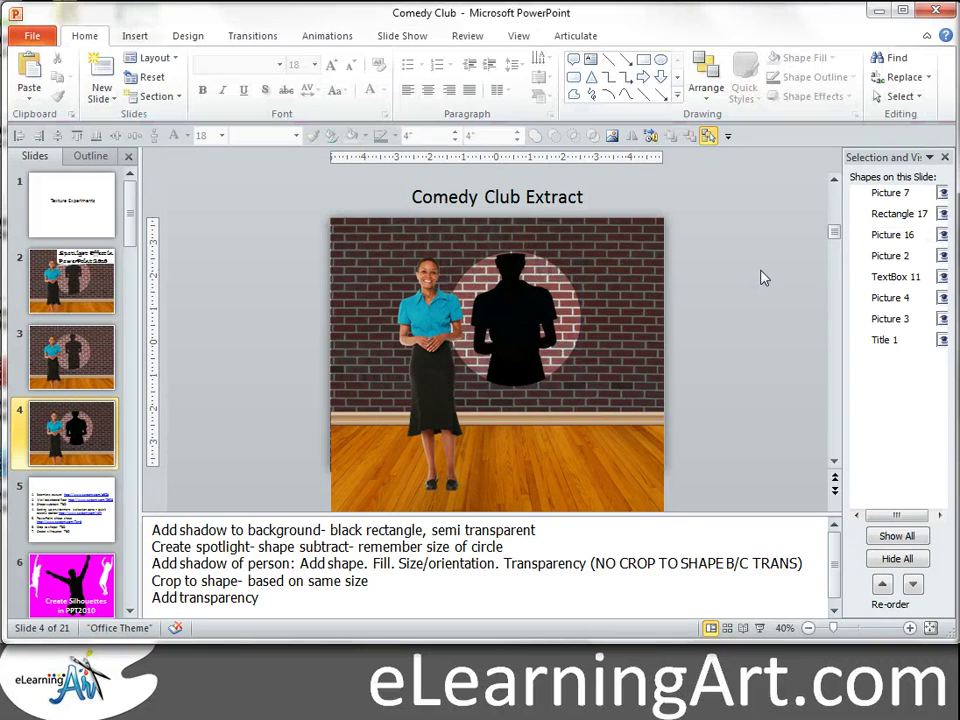
Move the silhouette back off the slide's right edge
{"action": "left_click", "coordinate": [507, 311]}
{"action": "left_click_drag", "start_coordinate": [507, 311], "coordinate": [735, 331]}
{"action": "left_click", "coordinate": [729, 446]}
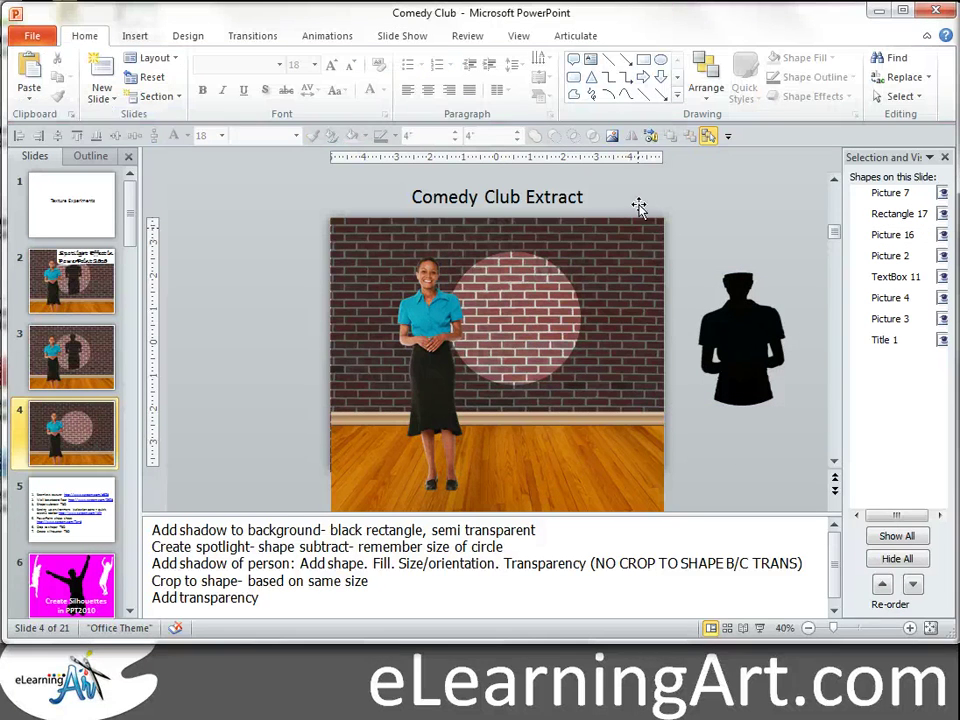
Draw a circle over the spotlight sized 4 inches high and 4 inches wide
{"action": "left_click", "coordinate": [660, 64]}
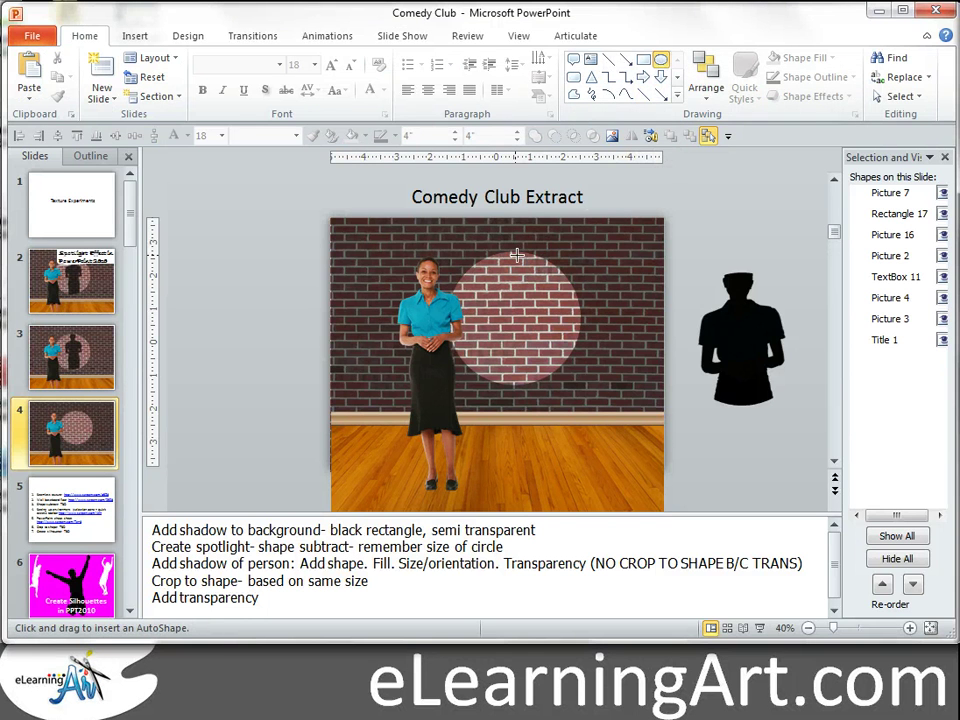
{"action": "left_click_drag", "start_coordinate": [473, 240], "coordinate": [602, 375]}
{"action": "key", "text": "Escape"}
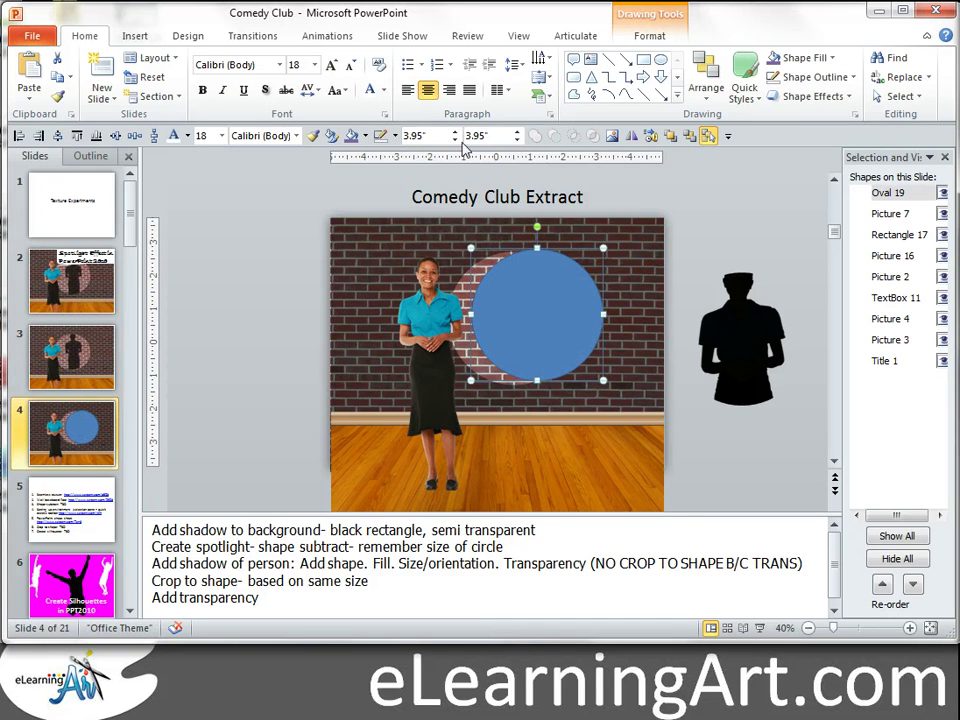
{"action": "left_click", "coordinate": [455, 131]}
{"action": "left_click", "coordinate": [517, 131]}
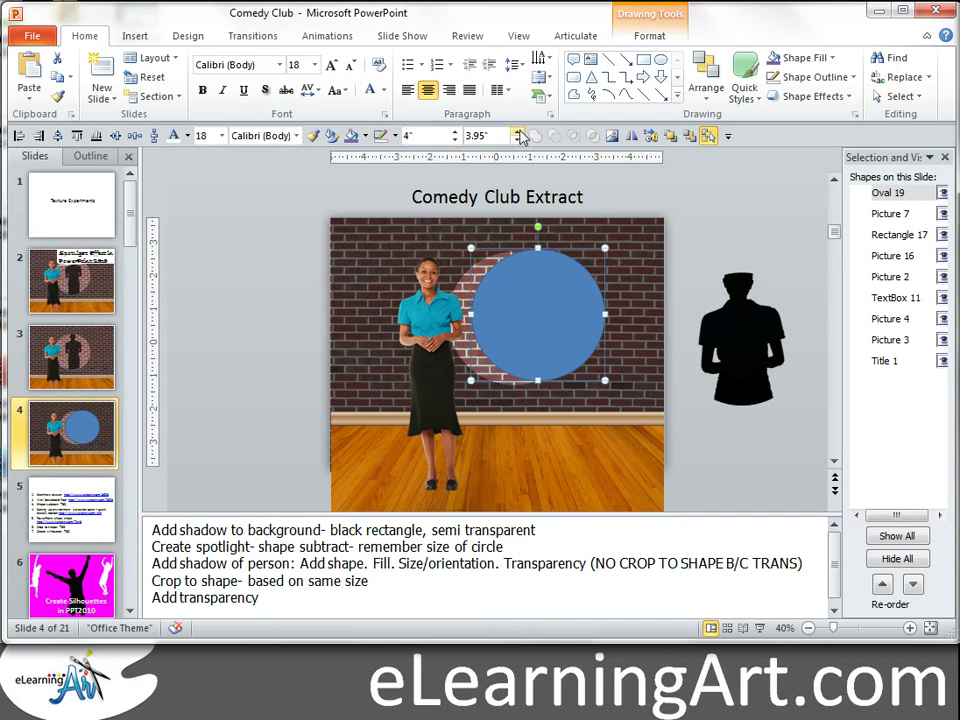
{"action": "right_click", "coordinate": [565, 312]}
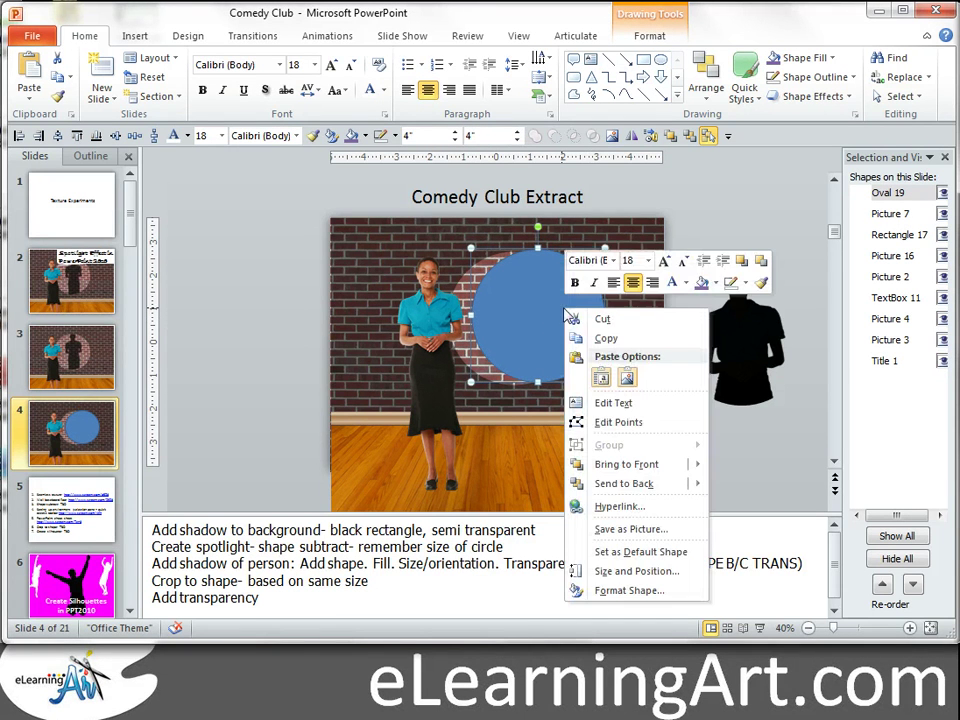
Give the circle a picture fill using the happy standing pose photo of the woman
{"action": "left_click", "coordinate": [618, 591]}
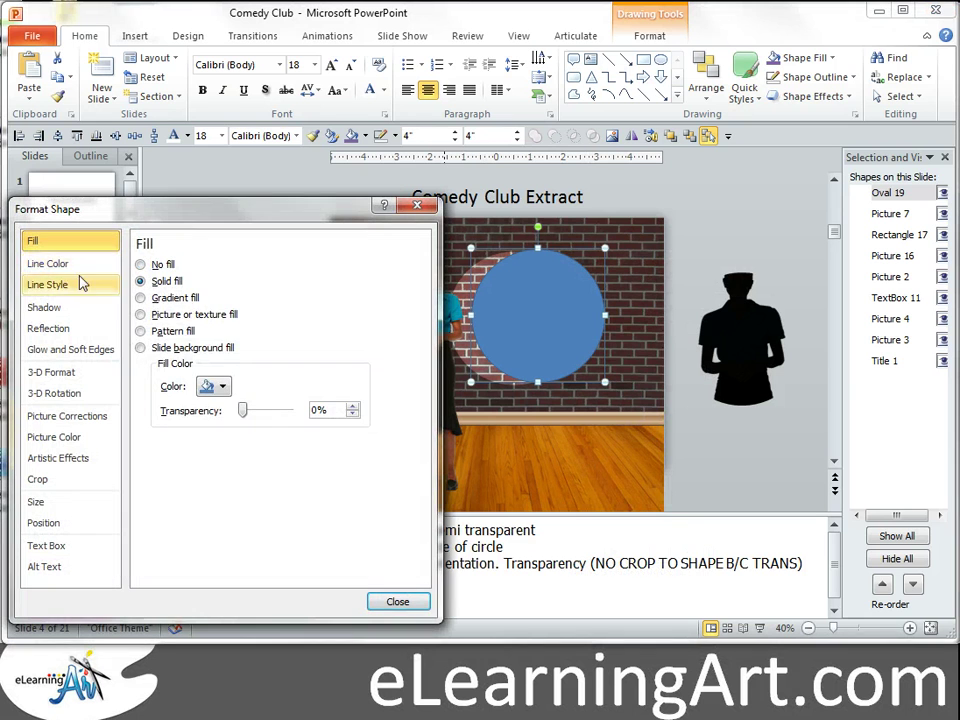
{"action": "left_click", "coordinate": [70, 266]}
{"action": "left_click", "coordinate": [40, 241]}
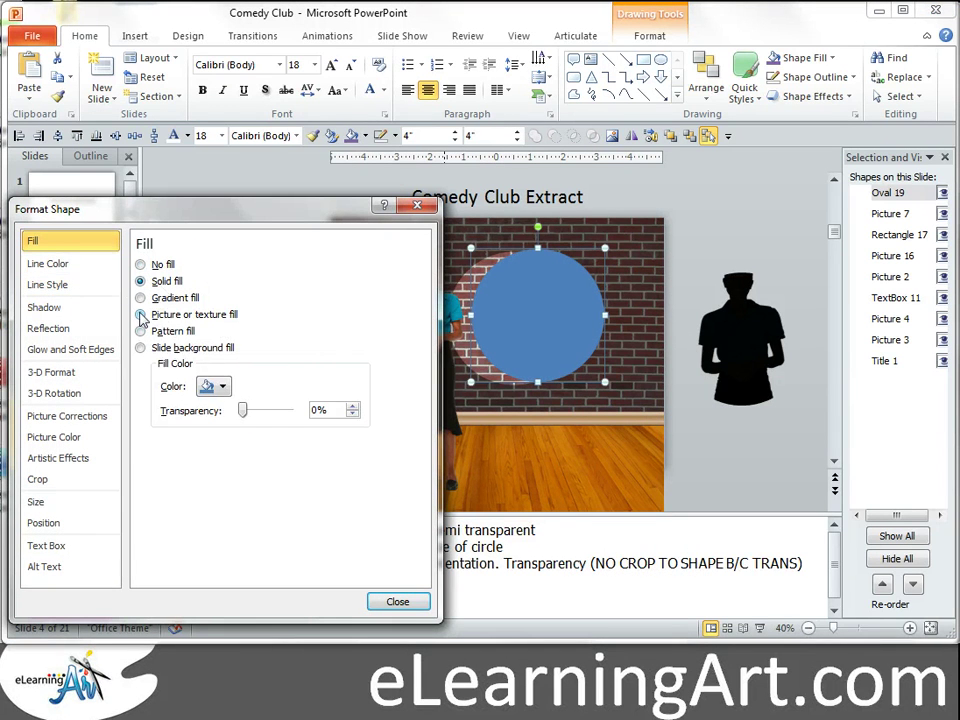
{"action": "left_click", "coordinate": [141, 315]}
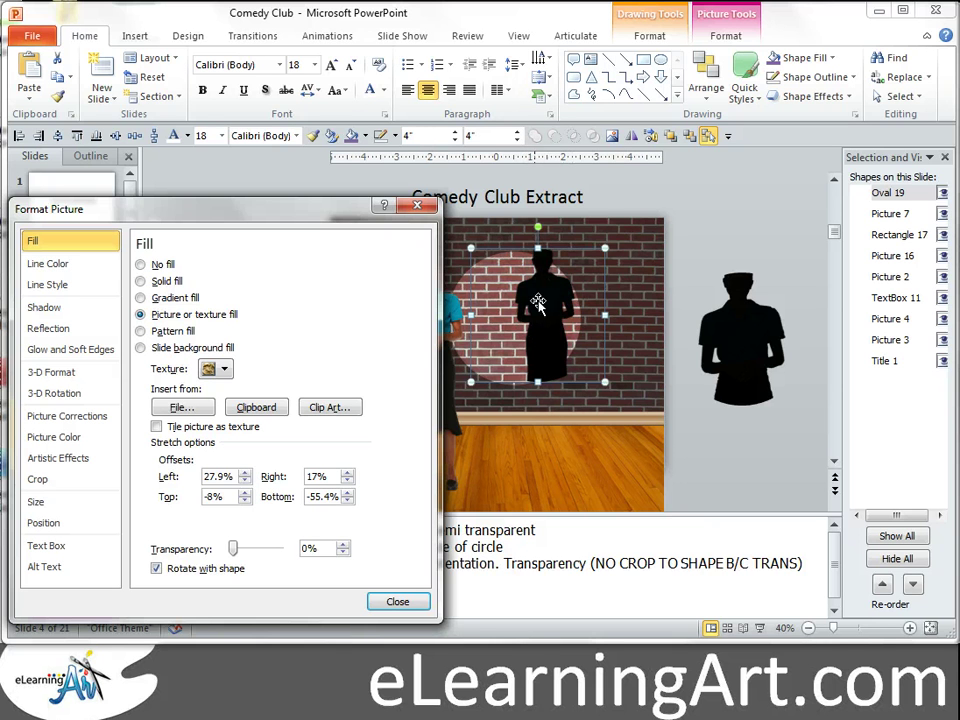
{"action": "left_click", "coordinate": [182, 408]}
{"action": "left_click_drag", "start_coordinate": [257, 235], "coordinate": [269, 143]}
{"action": "left_click_drag", "start_coordinate": [908, 298], "coordinate": [910, 368]}
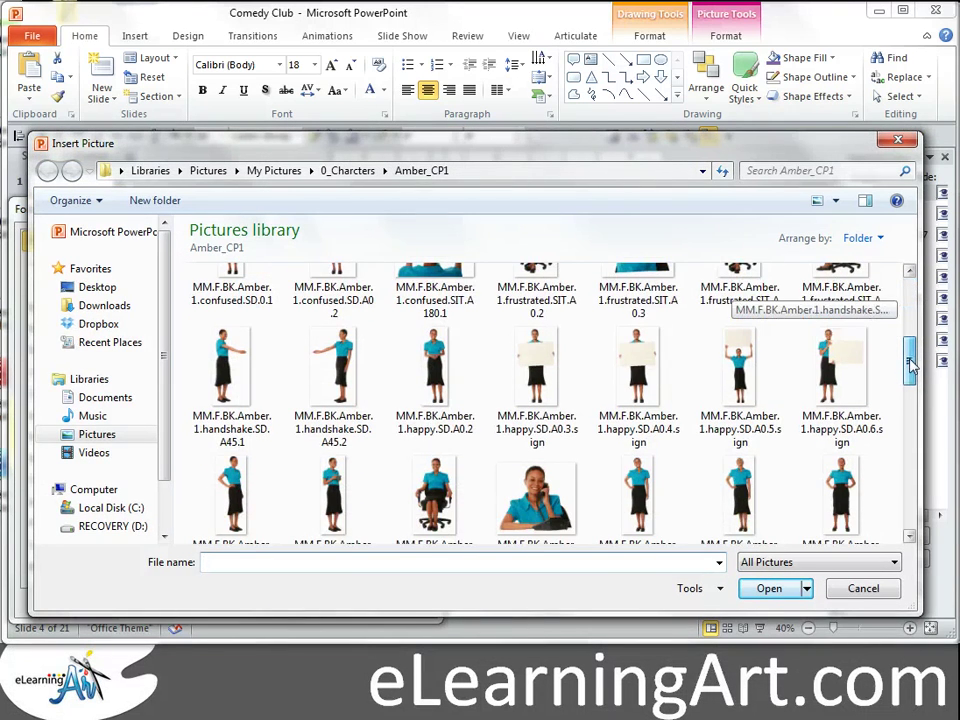
{"action": "double_click", "coordinate": [433, 365]}
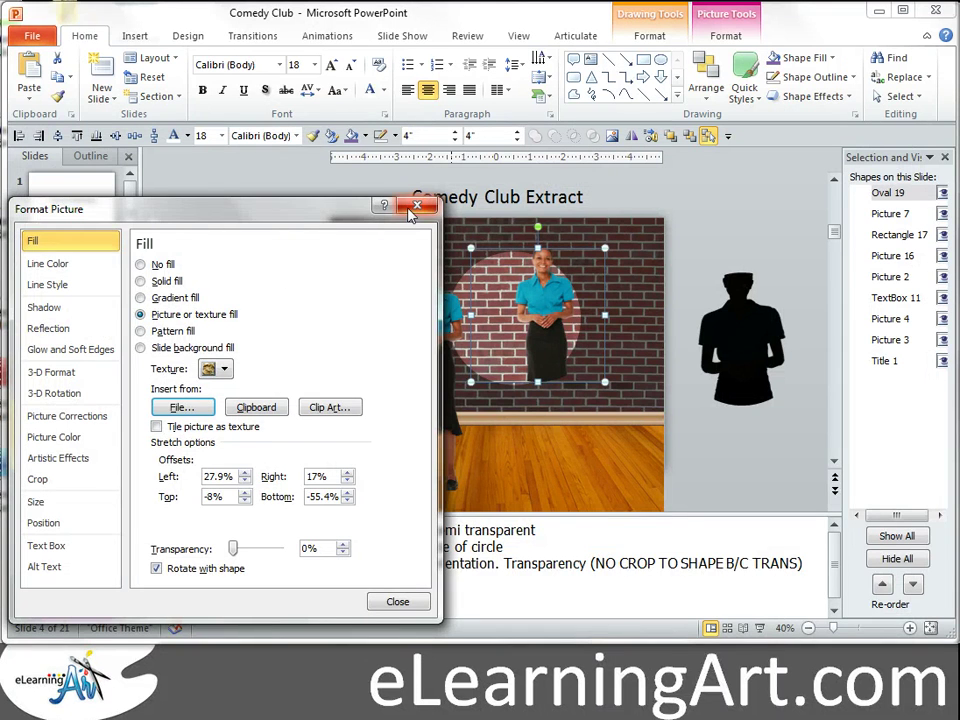
{"action": "left_click_drag", "start_coordinate": [328, 216], "coordinate": [330, 185]}
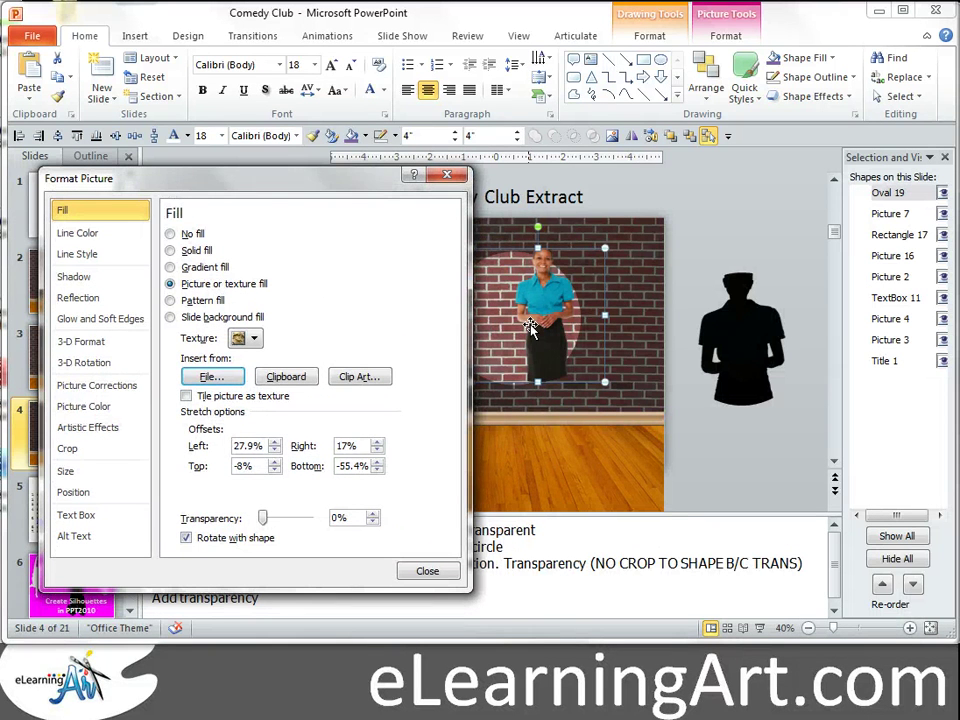
Set the circle picture's brightness to -100% to make a black silhouette
{"action": "left_click", "coordinate": [96, 386]}
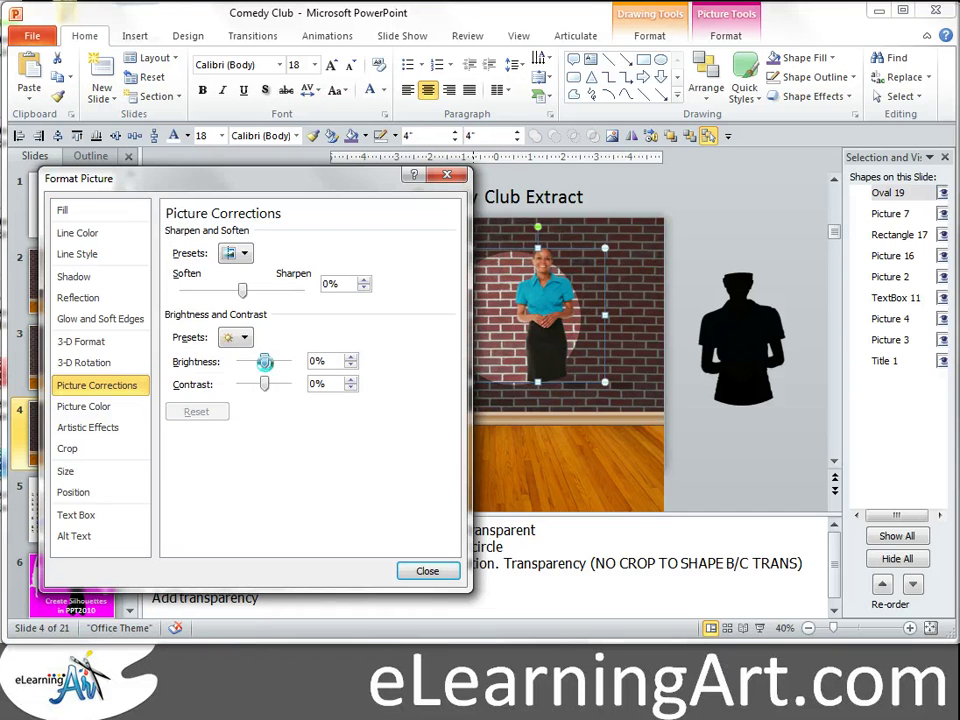
{"action": "left_click_drag", "start_coordinate": [264, 362], "coordinate": [240, 362]}
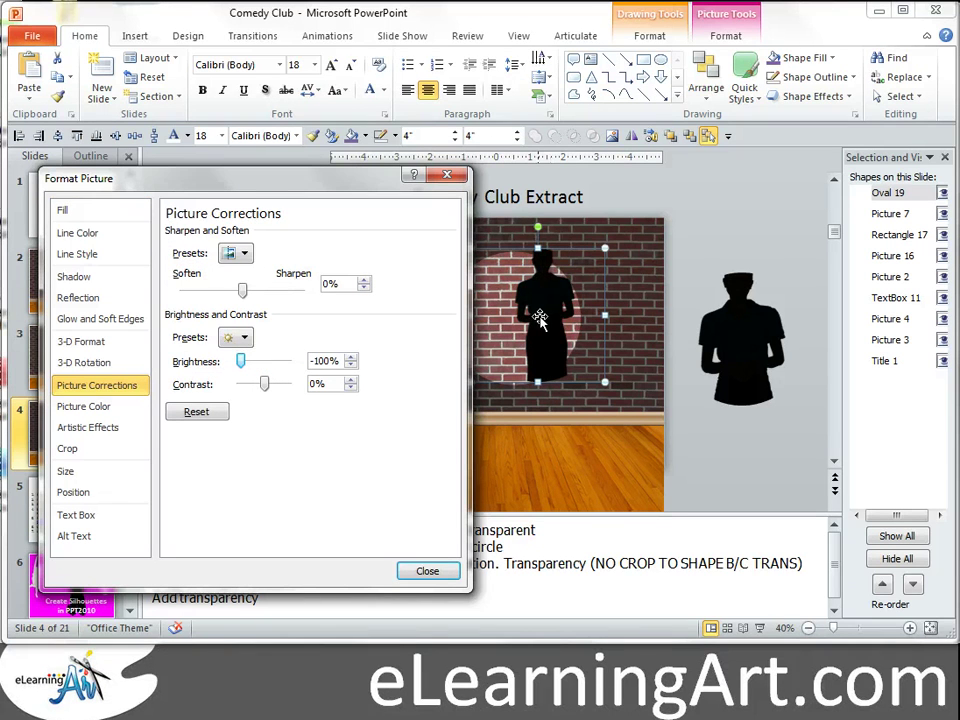
{"action": "left_click", "coordinate": [69, 216]}
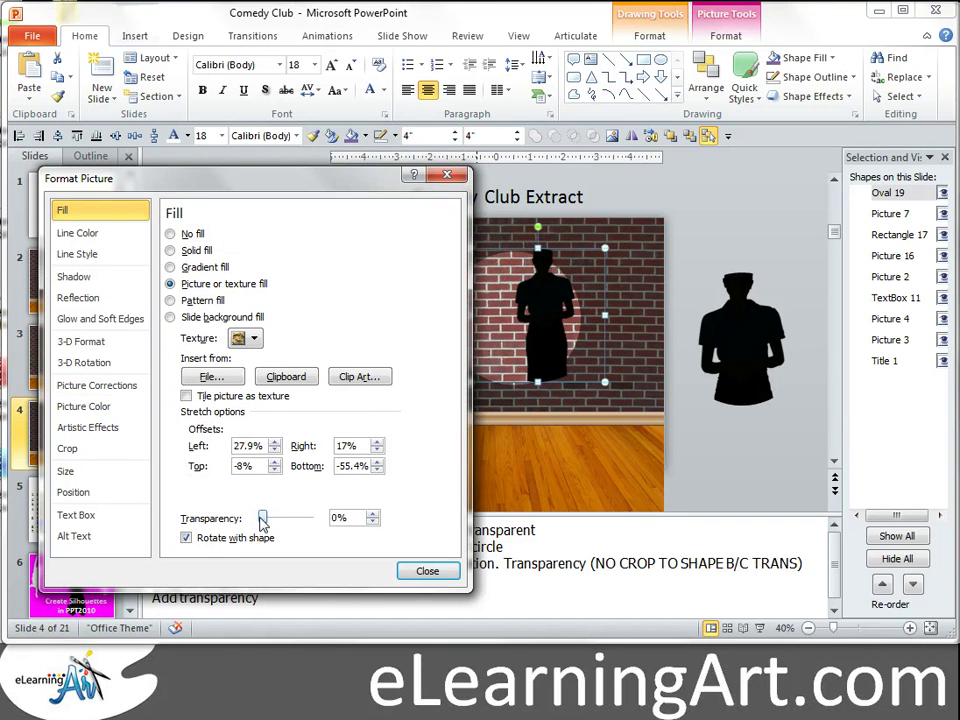
Set the silhouette fill's transparency to 25%, keeping the picture stretched rather than tiled
{"action": "left_click_drag", "start_coordinate": [262, 520], "coordinate": [287, 526]}
{"action": "left_click", "coordinate": [373, 521]}
{"action": "left_click", "coordinate": [373, 522]}
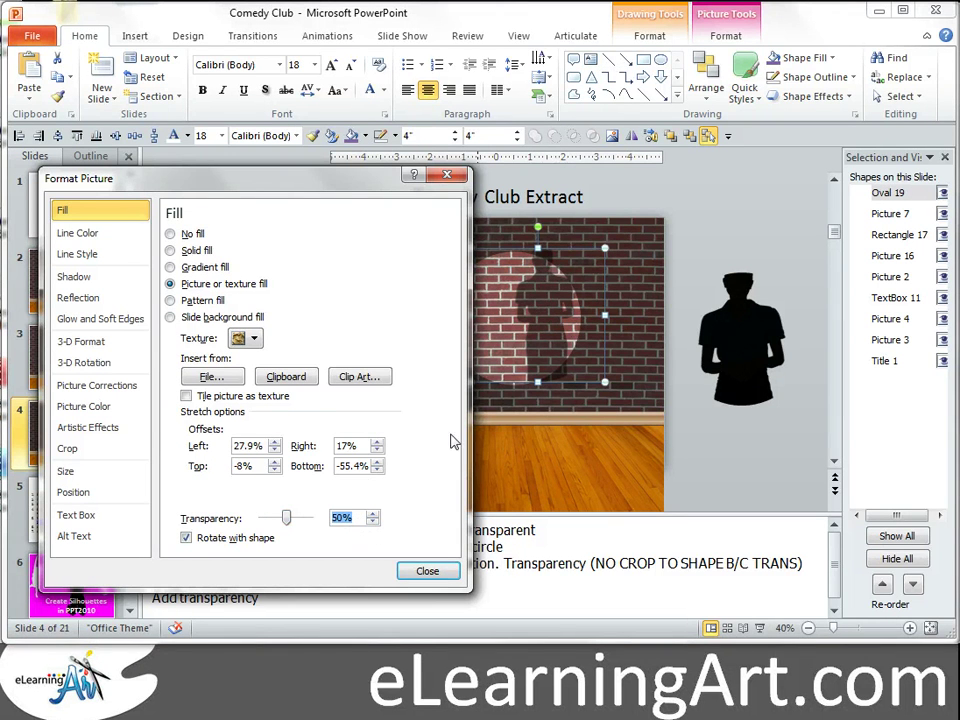
{"action": "left_click_drag", "start_coordinate": [286, 517], "coordinate": [273, 519]}
{"action": "left_click", "coordinate": [373, 515]}
{"action": "left_click", "coordinate": [373, 515]}
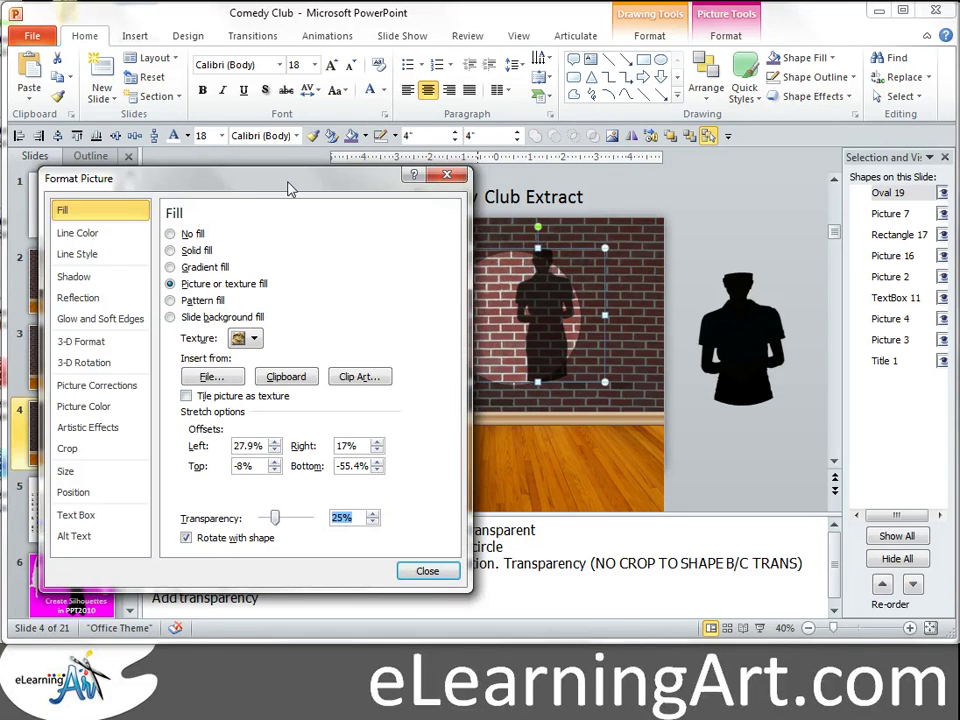
{"action": "left_click_drag", "start_coordinate": [291, 184], "coordinate": [272, 193]}
{"action": "left_click", "coordinate": [166, 403]}
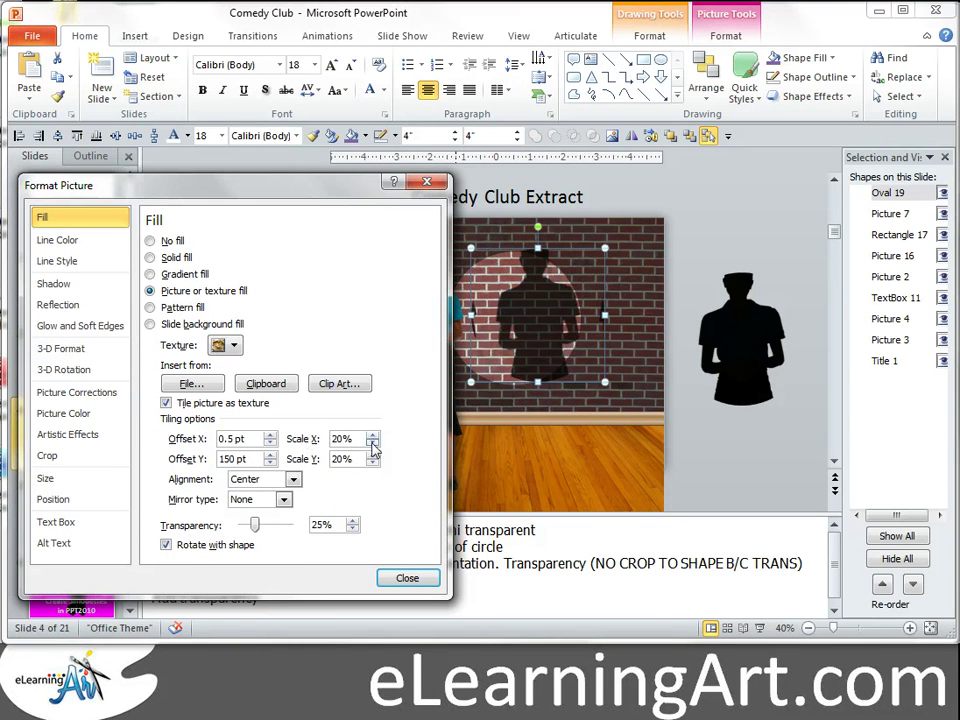
{"action": "left_click", "coordinate": [166, 403]}
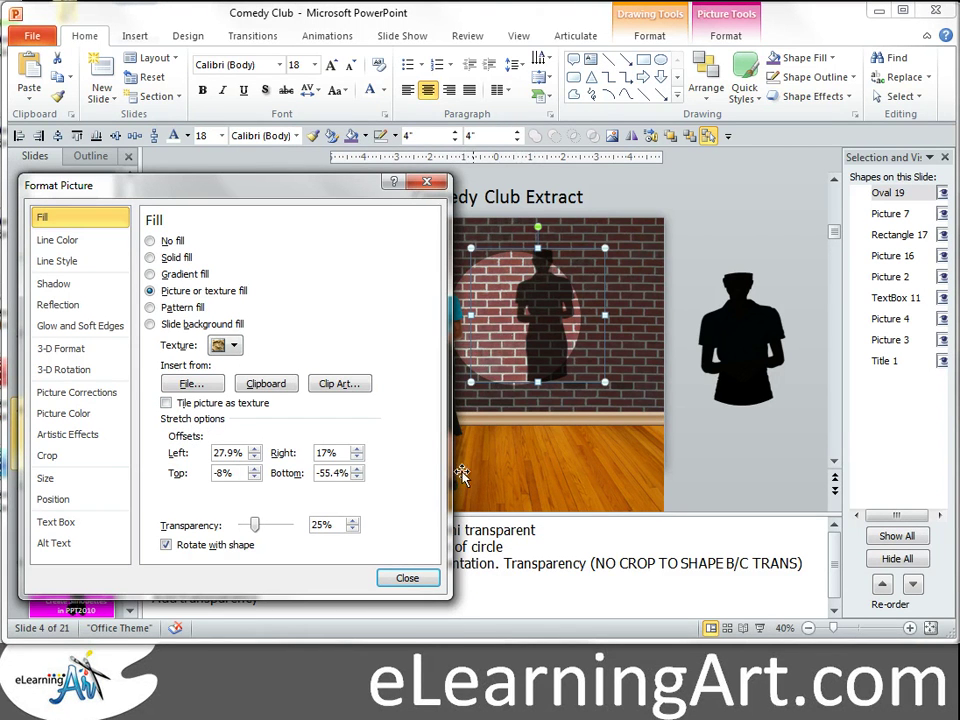
Nudge the shadow circle left and down with the arrow keys, then preview
{"action": "left_click", "coordinate": [407, 579]}
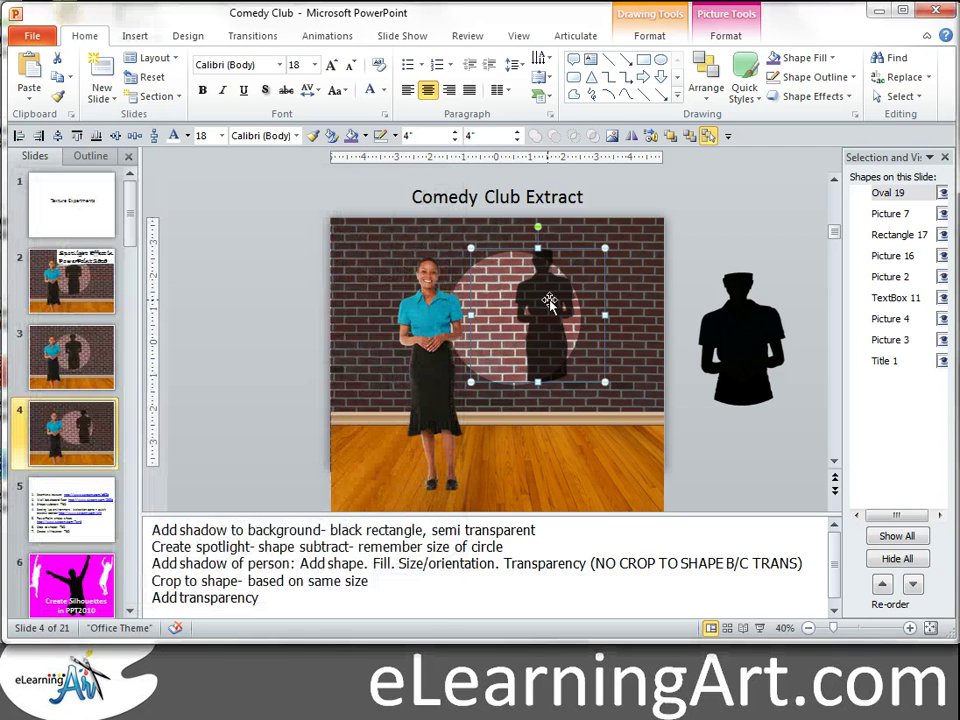
{"action": "key", "text": "Left"}
{"action": "key", "text": "Left"}
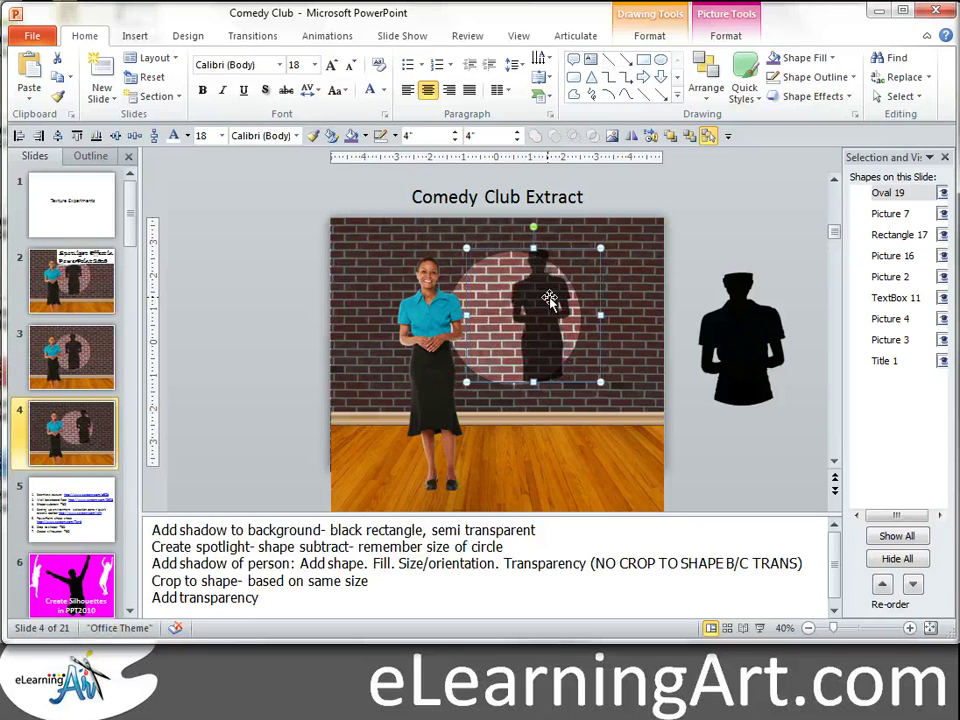
{"action": "key", "text": "Left"}
{"action": "key", "text": "Left"}
{"action": "key", "text": "Left"}
{"action": "key", "text": "Left"}
{"action": "key", "text": "Left"}
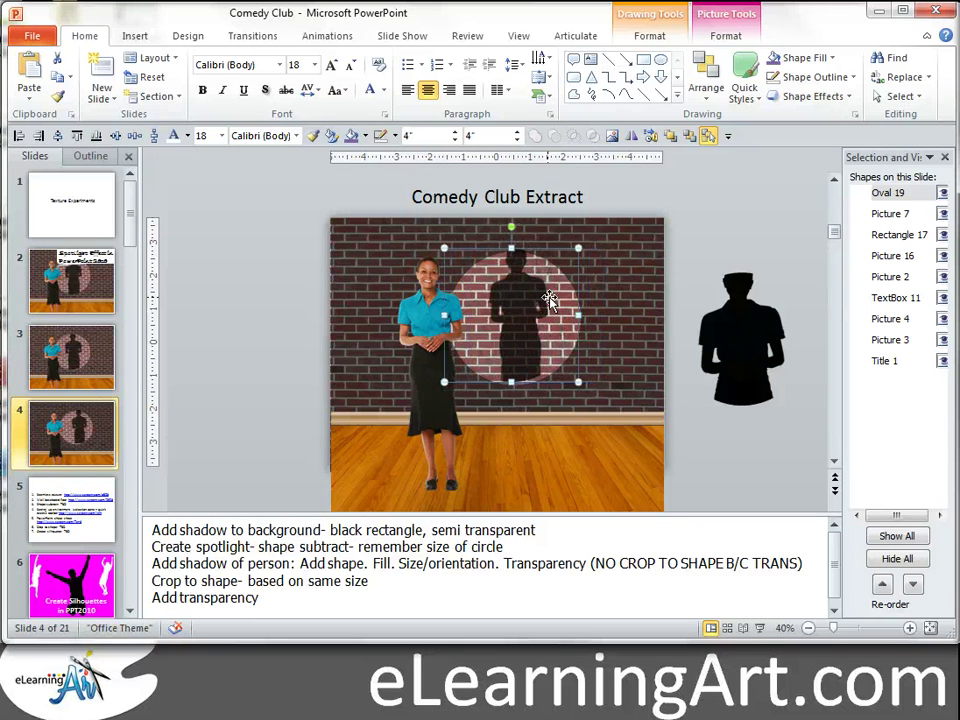
{"action": "key", "text": "Down"}
{"action": "key", "text": "Right"}
{"action": "key", "text": "Down"}
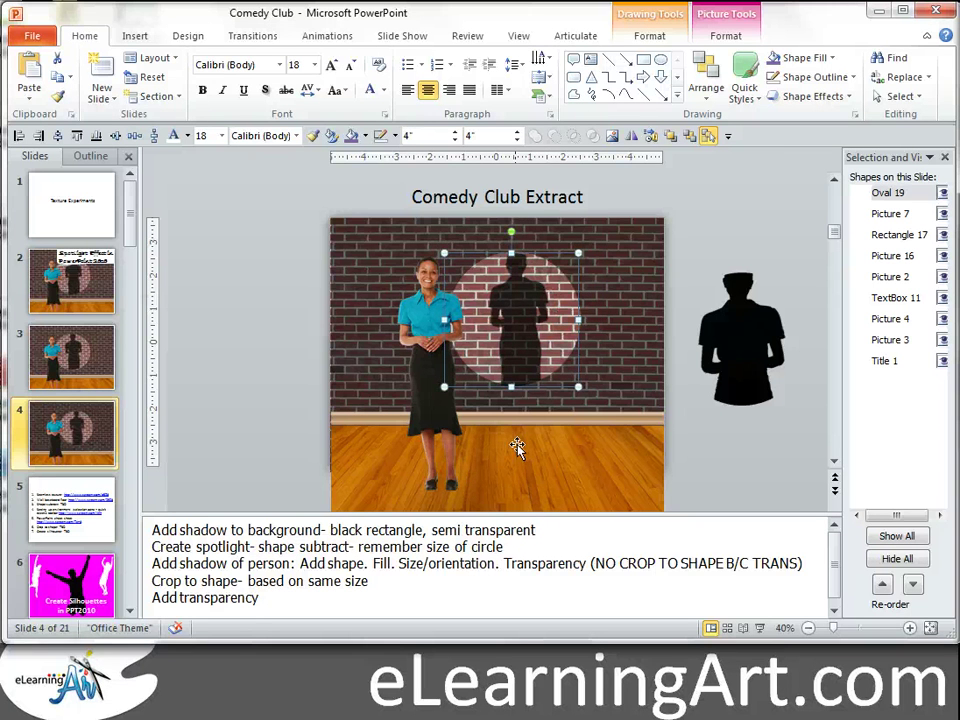
{"action": "left_click", "coordinate": [750, 471]}
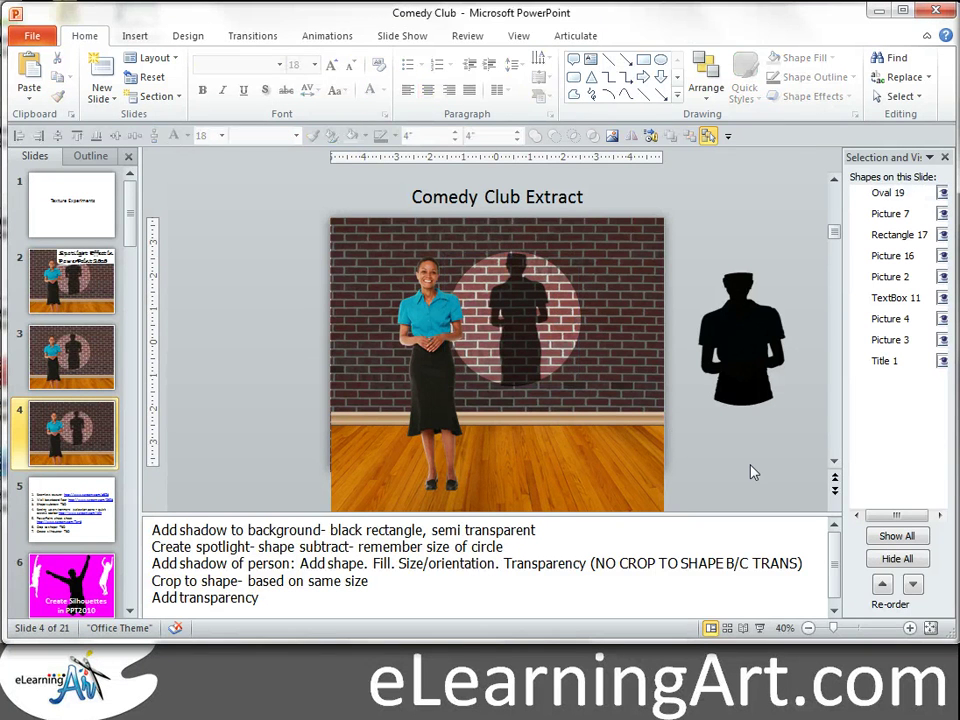
Fine-tune the shadow slightly right and down with Ctrl+arrow keys and preview the result
{"action": "left_click", "coordinate": [528, 340]}
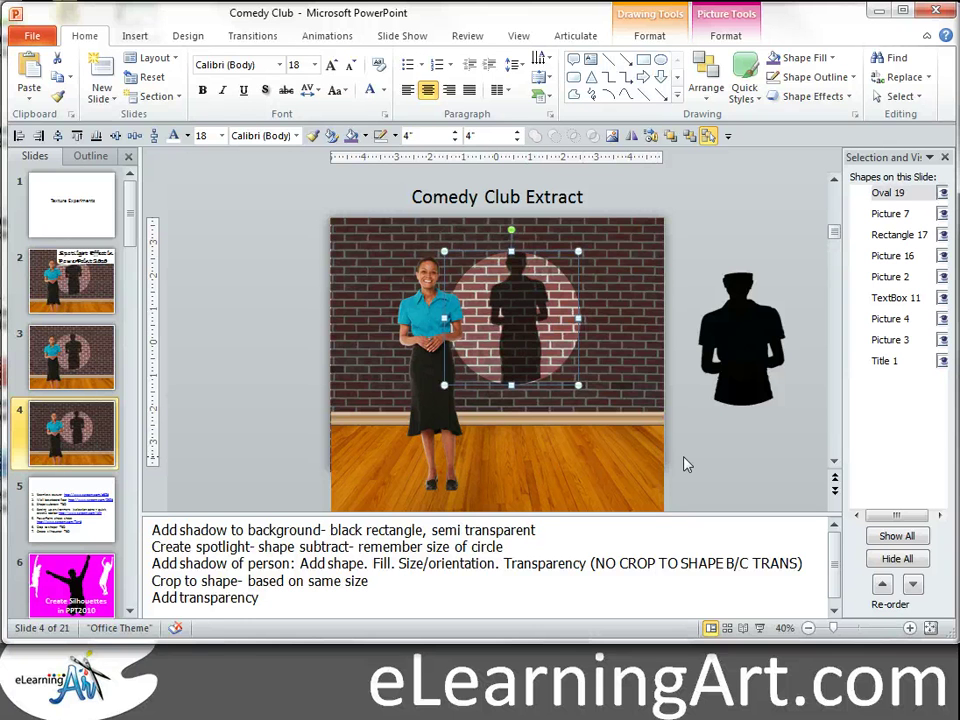
{"action": "key", "text": "ctrl+Right"}
{"action": "key", "text": "ctrl+Down"}
{"action": "key", "text": "ctrl+Right"}
{"action": "key", "text": "ctrl+Down"}
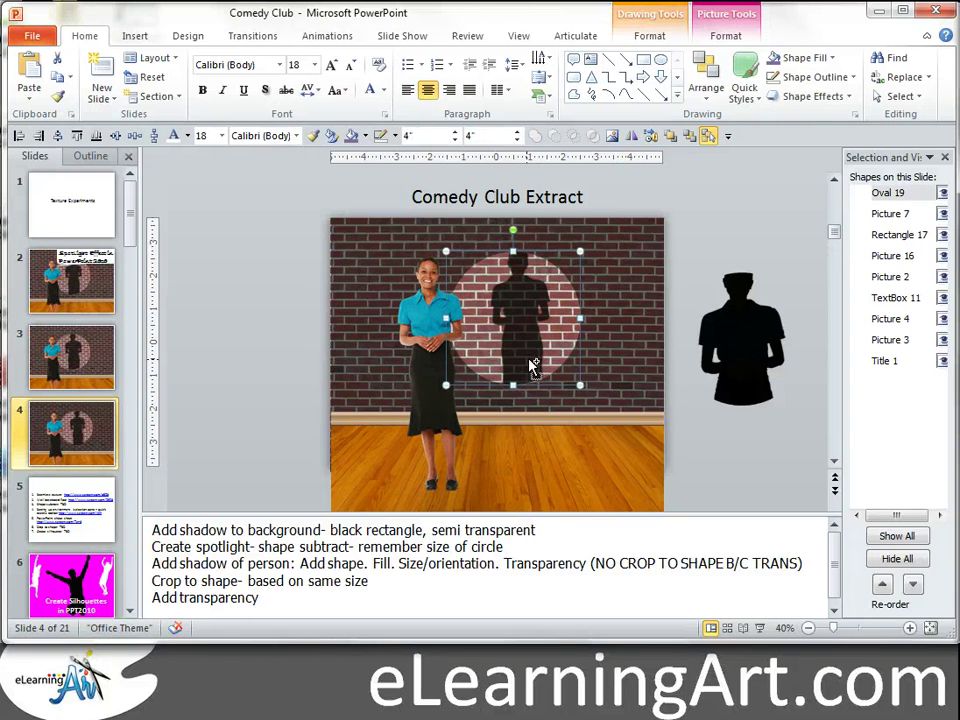
{"action": "left_click", "coordinate": [782, 456]}
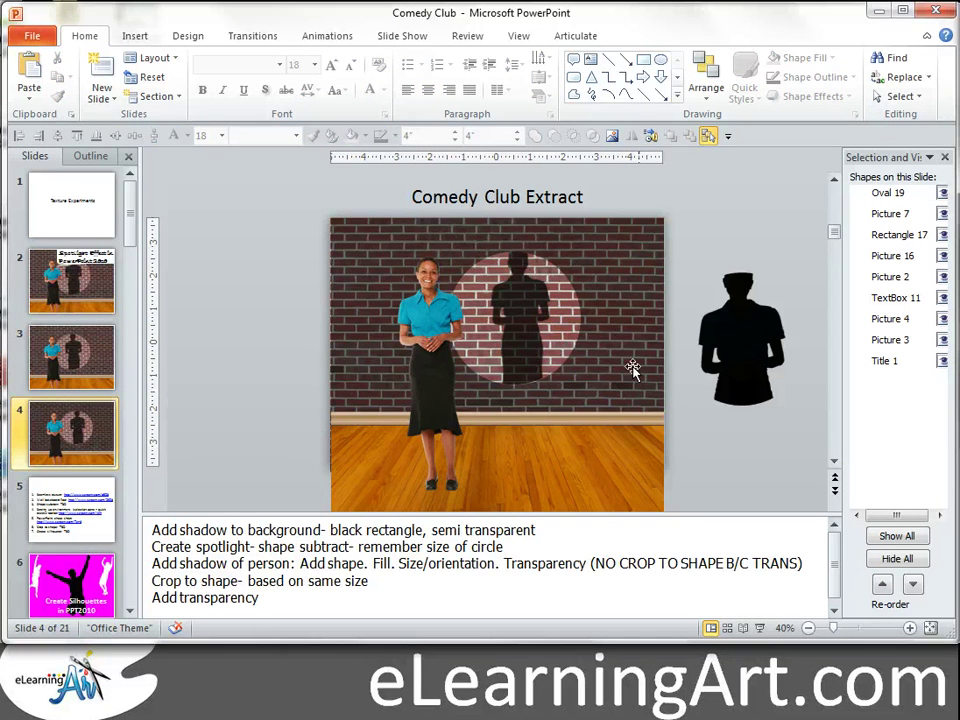